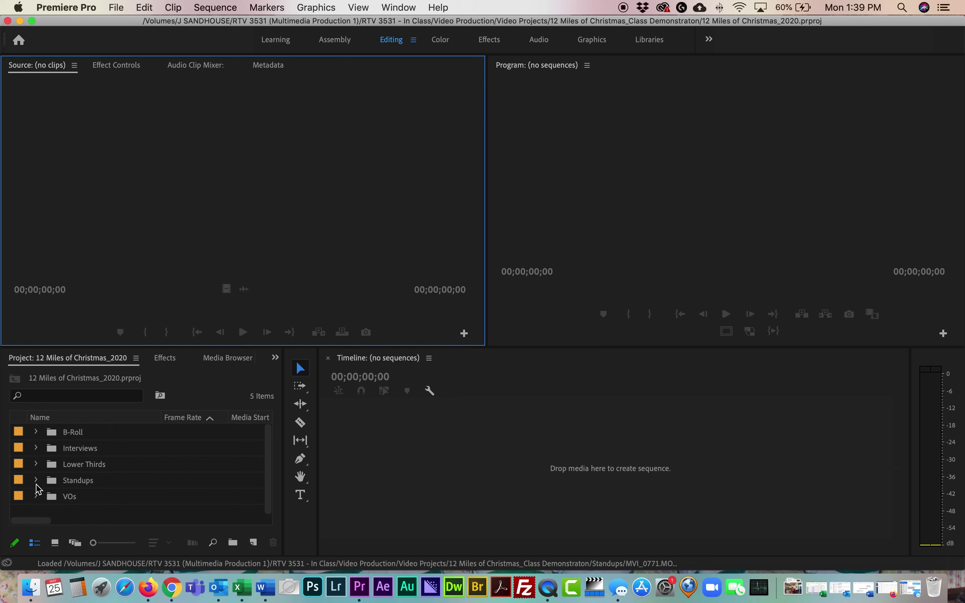
Expand the Standups bin to show its five 29.97 fps clips
{"action": "left_click", "coordinate": [37, 482]}
Build a new Open sequence from the Open standup clip and play it back
{"action": "scroll", "coordinate": [108, 481], "scroll_direction": "down", "scroll_amount": 4}
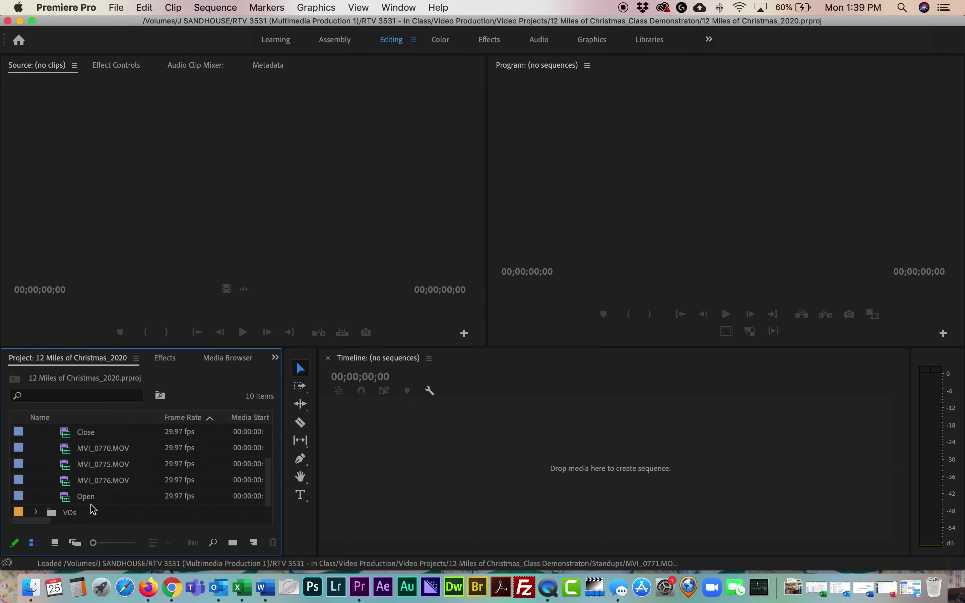
{"action": "scroll", "coordinate": [90, 505], "scroll_direction": "down", "scroll_amount": 1}
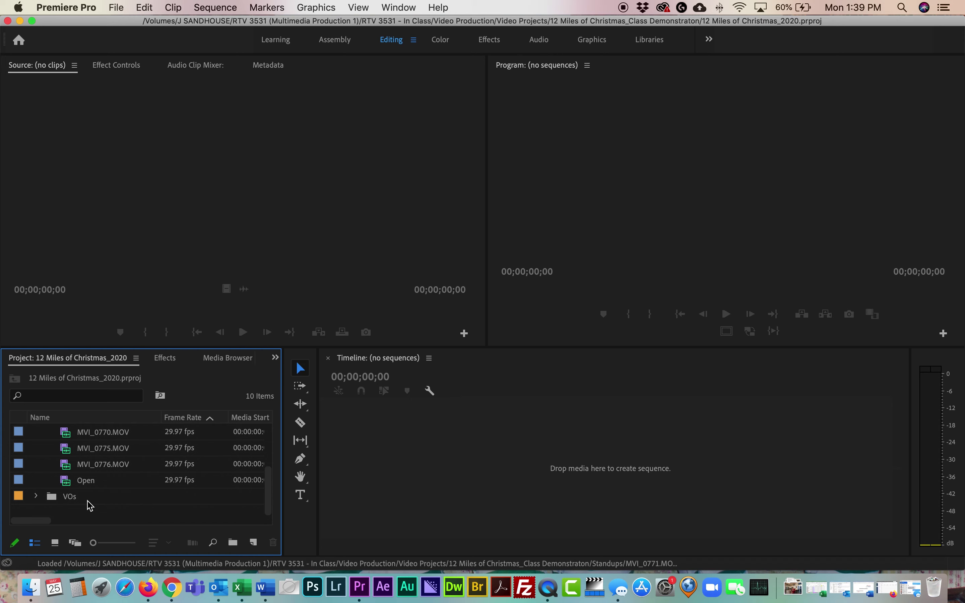
{"action": "double_click", "coordinate": [86, 483]}
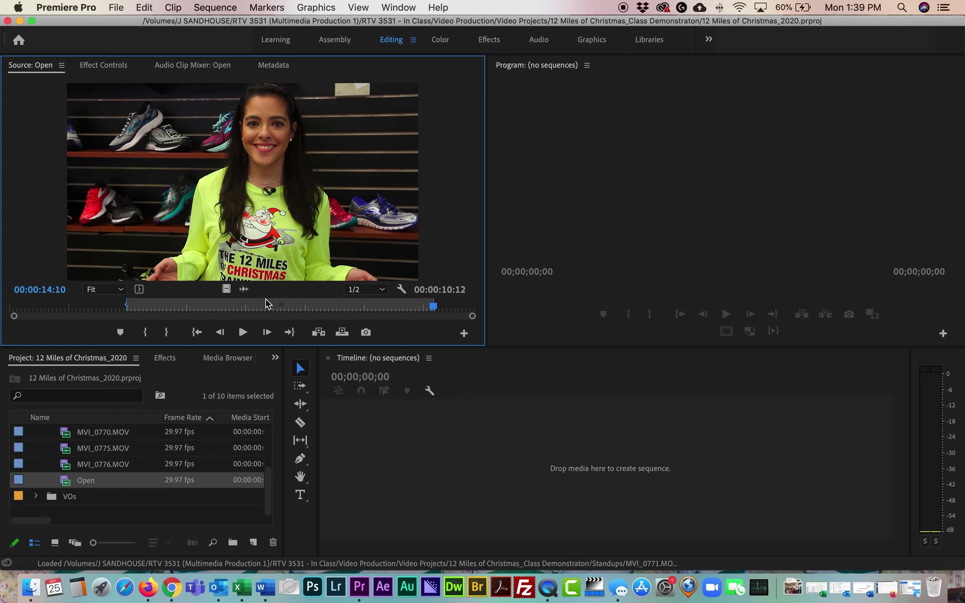
{"action": "left_click_drag", "start_coordinate": [252, 192], "coordinate": [356, 461]}
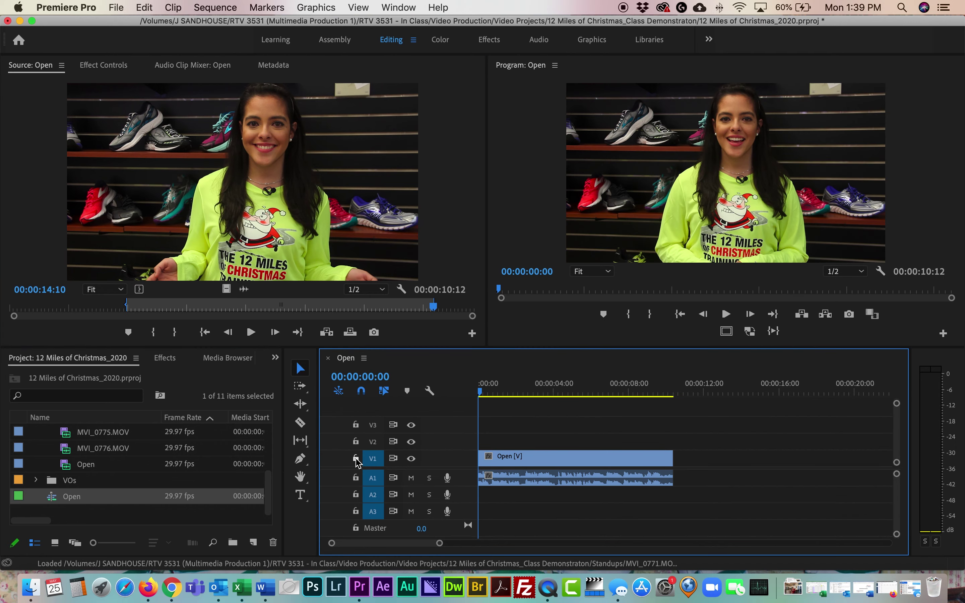
{"action": "key", "text": "space"}
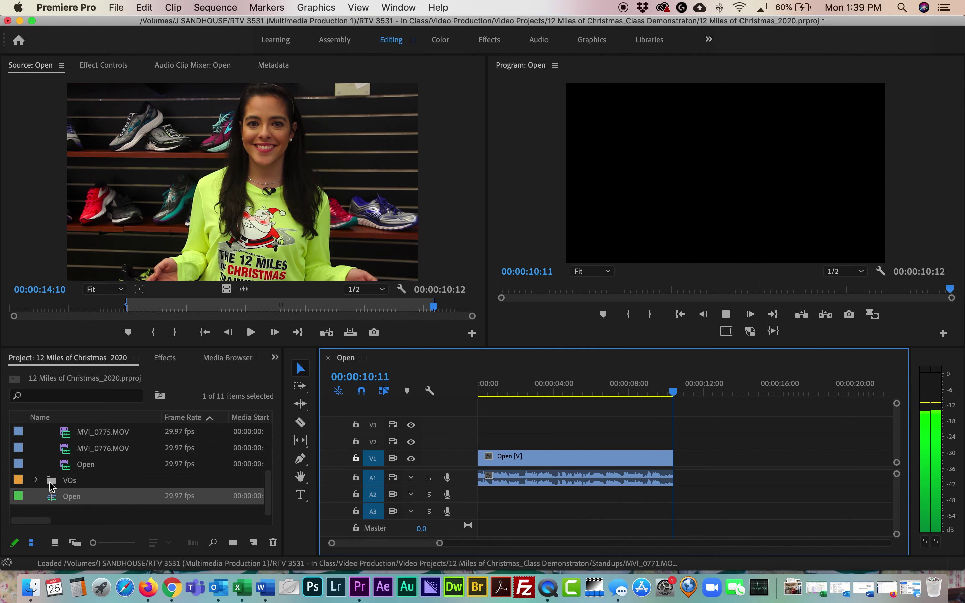
Load VO_1.MOV from the VOs bin and place only its audio on A1 after the standup
{"action": "left_click", "coordinate": [37, 481]}
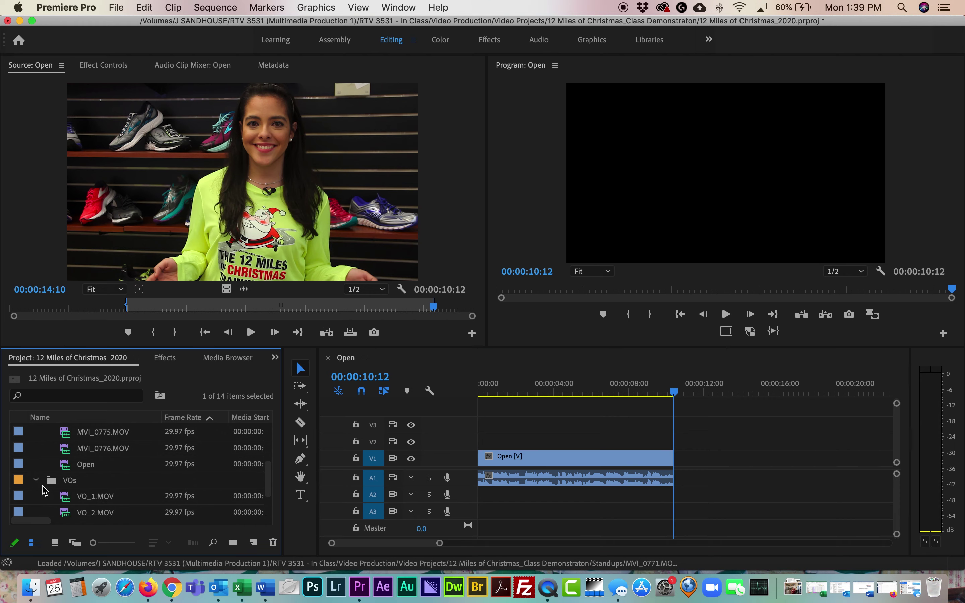
{"action": "left_click", "coordinate": [37, 481]}
{"action": "left_click", "coordinate": [38, 482]}
{"action": "left_click", "coordinate": [40, 482]}
{"action": "scroll", "coordinate": [44, 489], "scroll_direction": "up", "scroll_amount": 5}
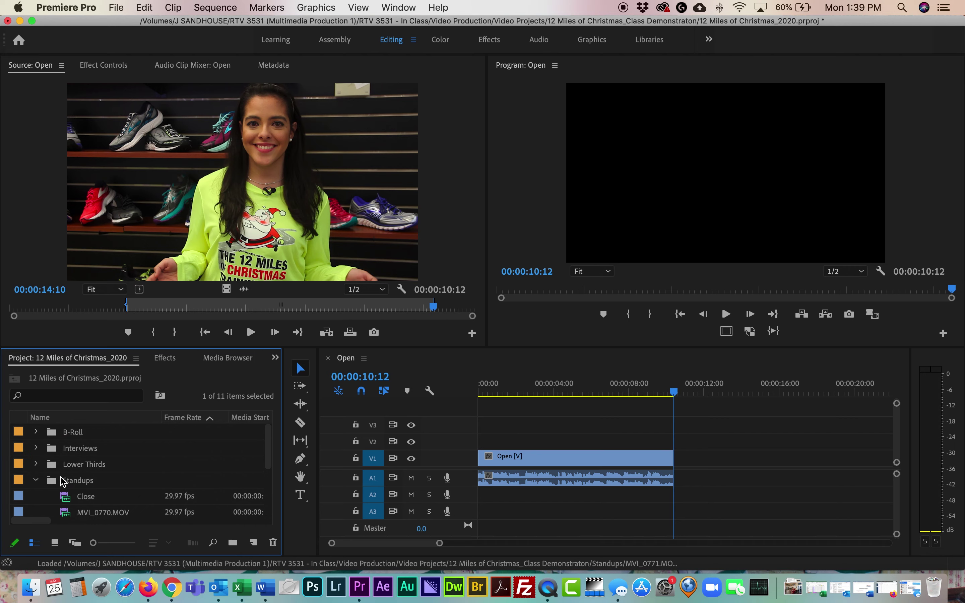
{"action": "left_click", "coordinate": [37, 483]}
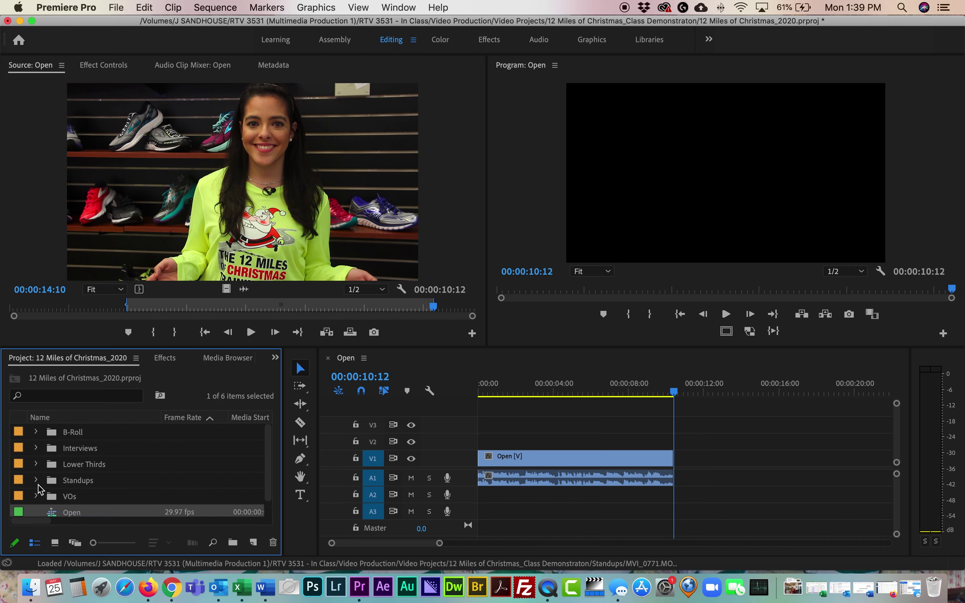
{"action": "scroll", "coordinate": [70, 490], "scroll_direction": "down", "scroll_amount": 1}
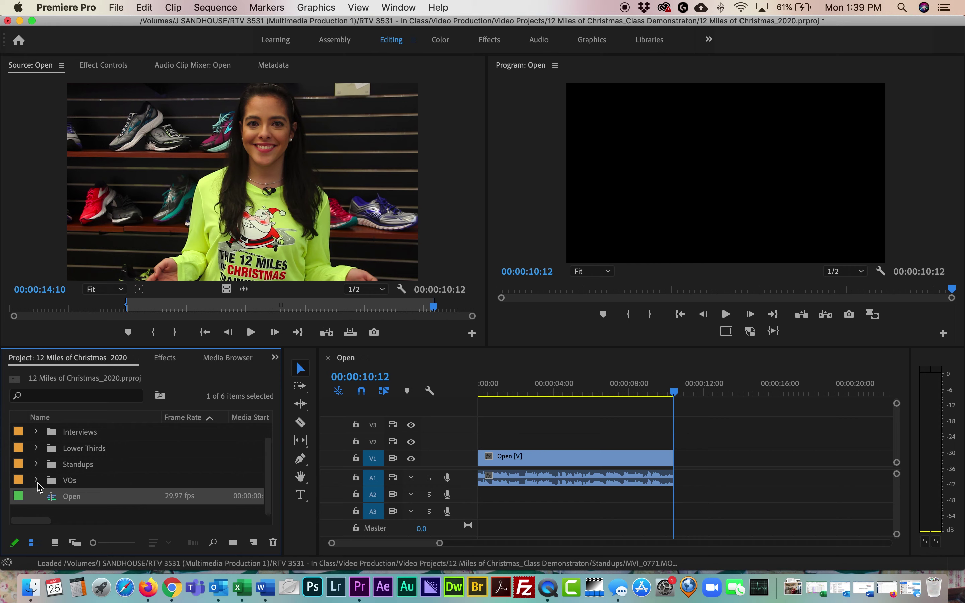
{"action": "left_click", "coordinate": [36, 480]}
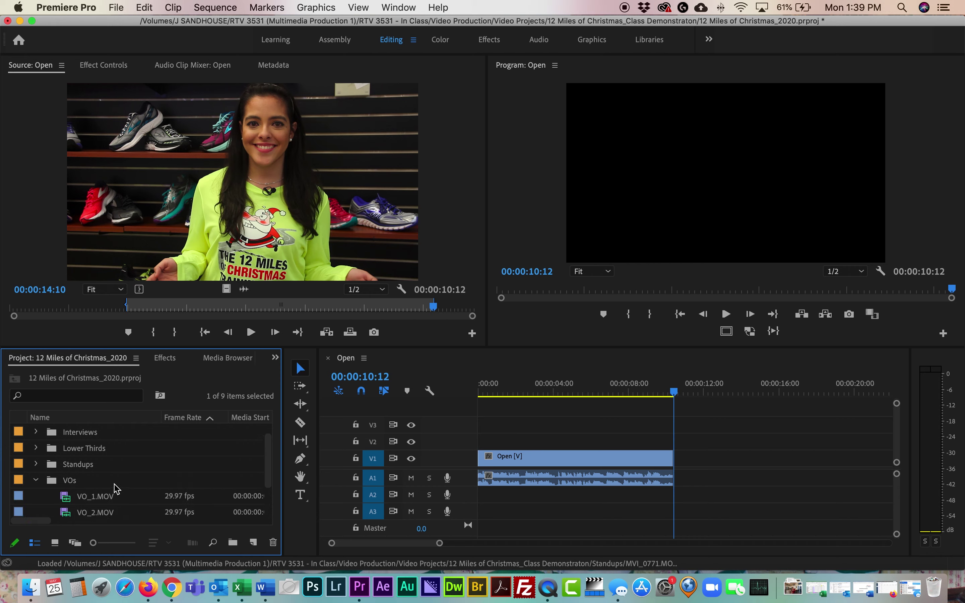
{"action": "scroll", "coordinate": [116, 489], "scroll_direction": "down", "scroll_amount": 3}
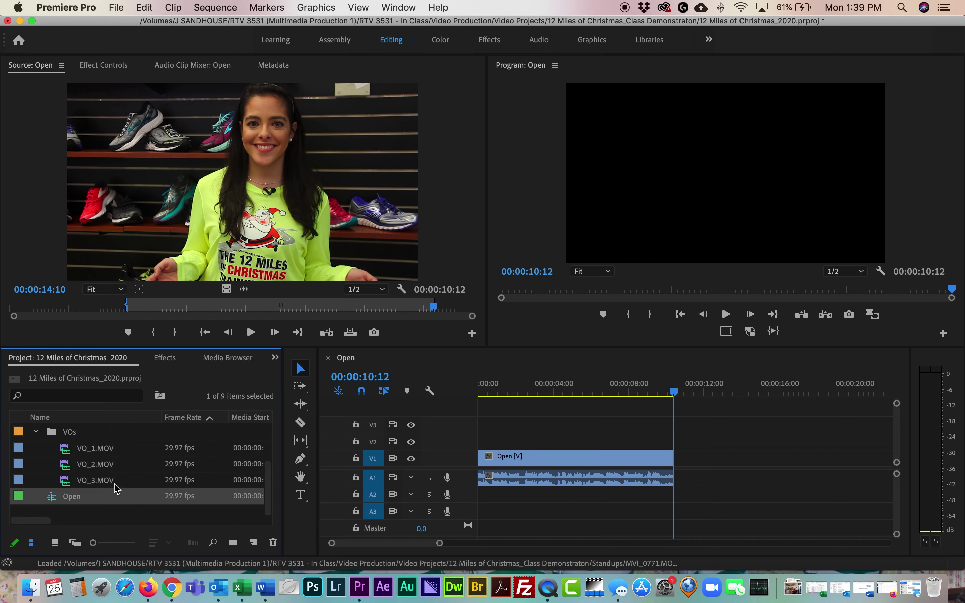
{"action": "double_click", "coordinate": [92, 455]}
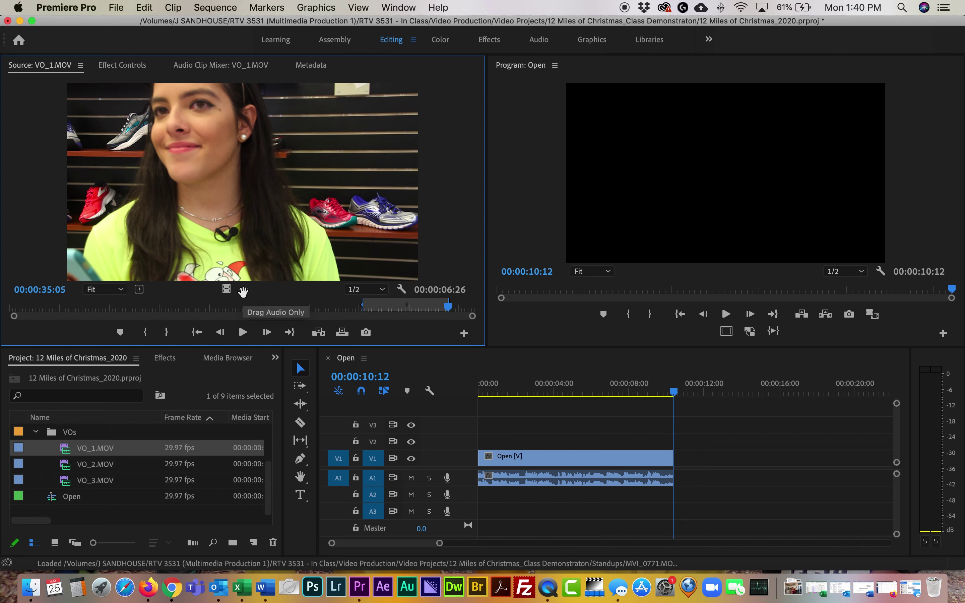
{"action": "left_click_drag", "start_coordinate": [243, 292], "coordinate": [690, 487]}
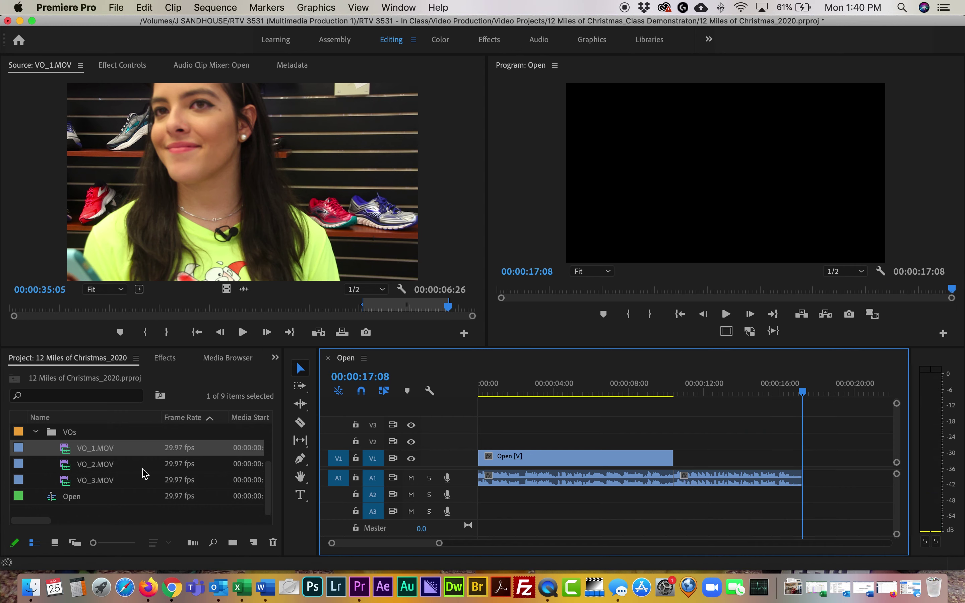
Load Renee_2.MOV from Interviews and place it on V1/A1 after the VO_1 audio
{"action": "left_click", "coordinate": [35, 432]}
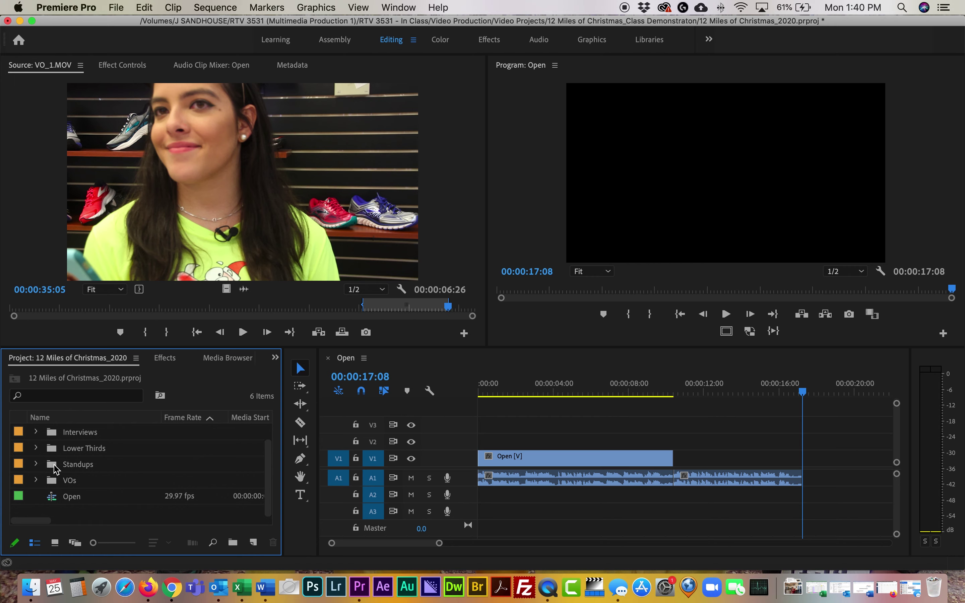
{"action": "left_click", "coordinate": [36, 432]}
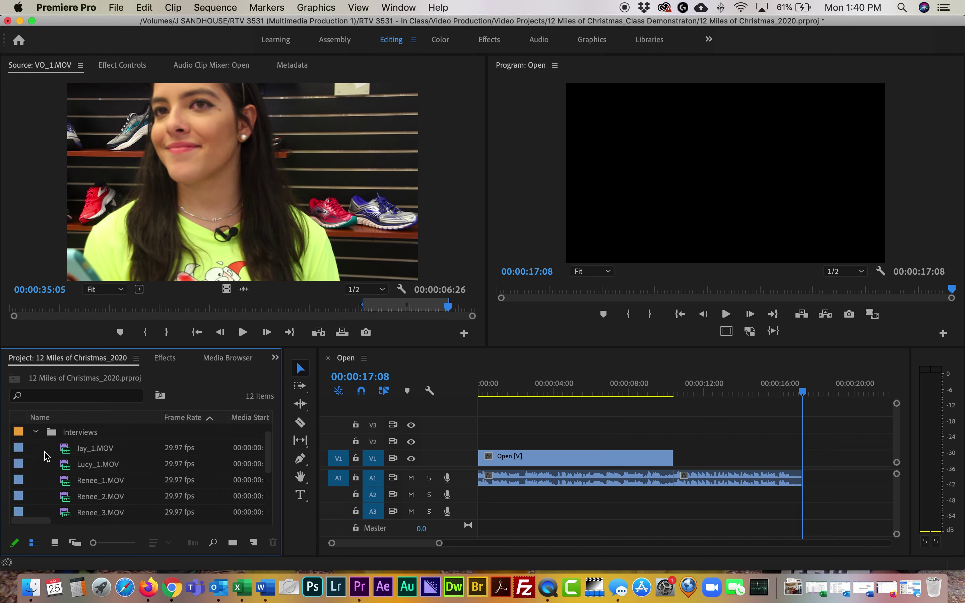
{"action": "scroll", "coordinate": [56, 474], "scroll_direction": "down", "scroll_amount": 1}
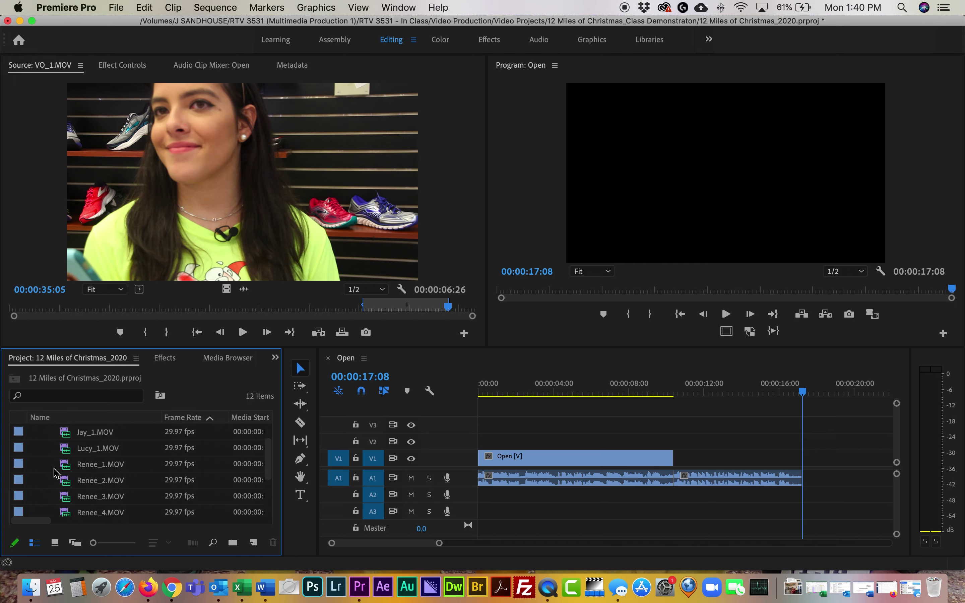
{"action": "double_click", "coordinate": [101, 481]}
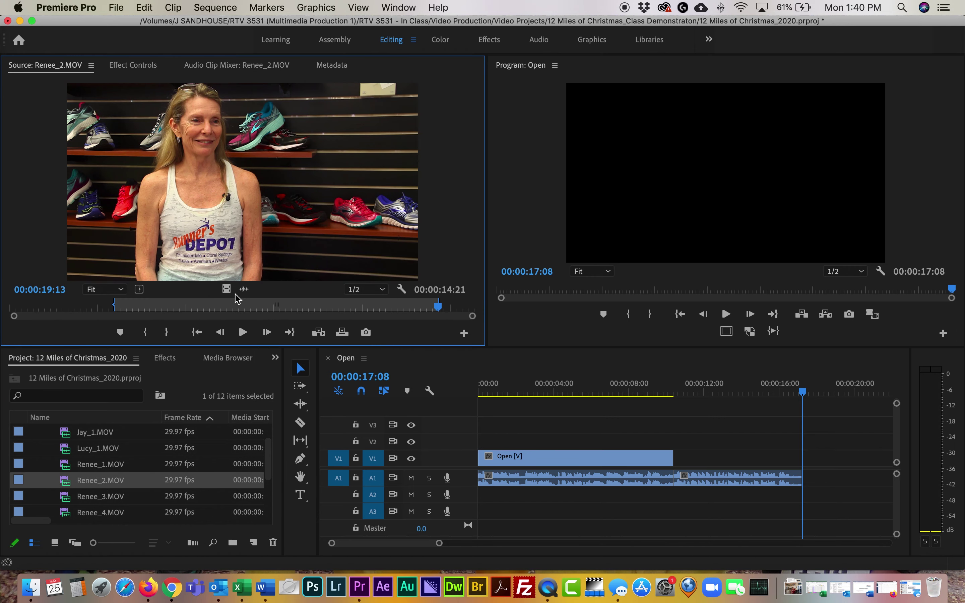
{"action": "left_click_drag", "start_coordinate": [666, 405], "coordinate": [810, 463]}
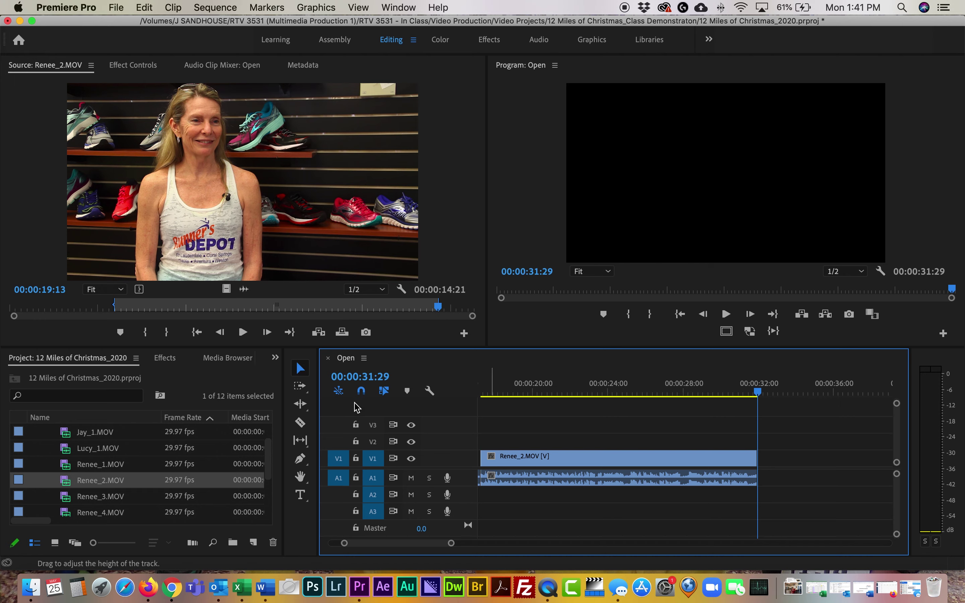
Load VO_2.MOV and place only its audio on A1 after Renee_2
{"action": "scroll", "coordinate": [189, 453], "scroll_direction": "up", "scroll_amount": 2}
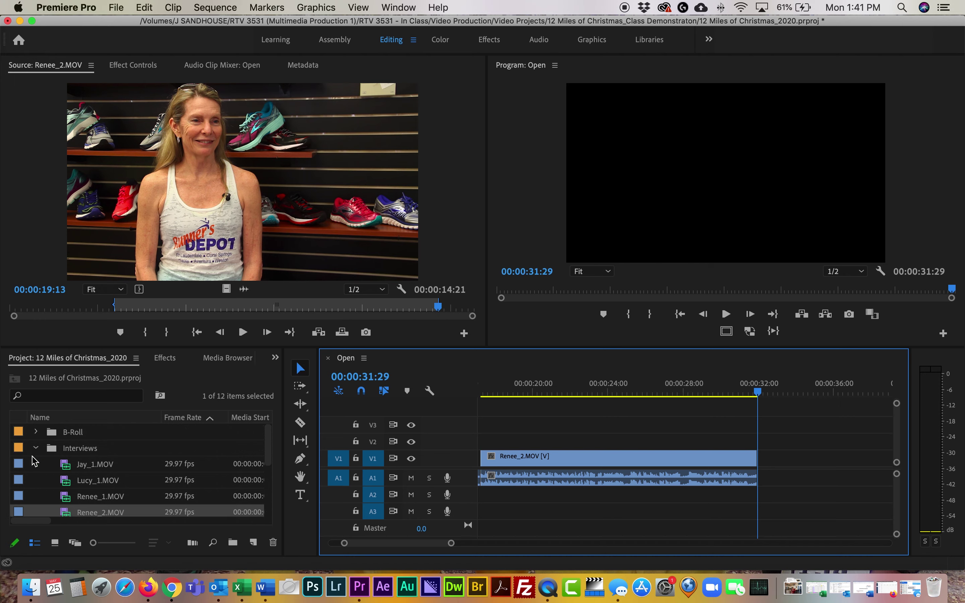
{"action": "left_click", "coordinate": [33, 454]}
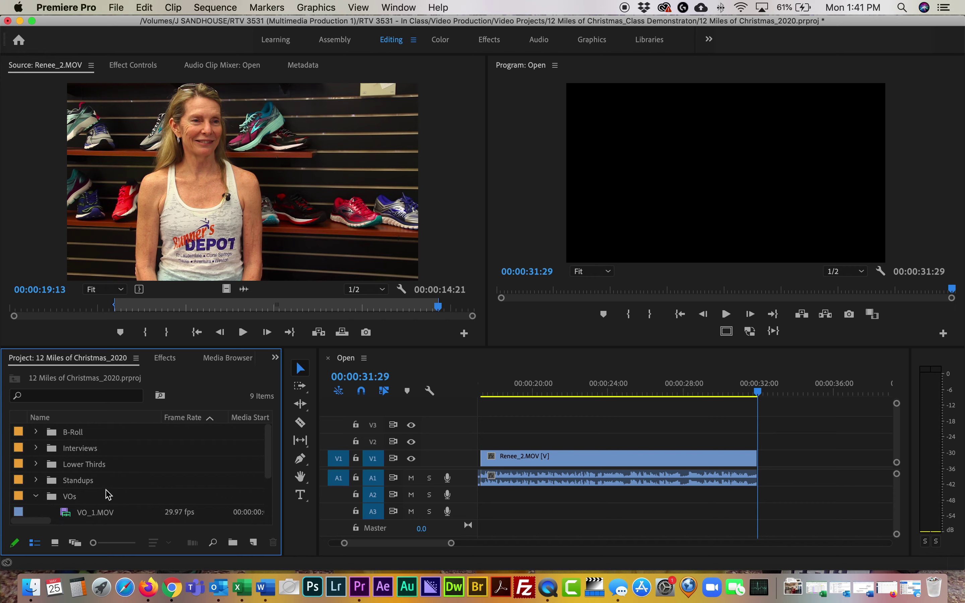
{"action": "scroll", "coordinate": [109, 494], "scroll_direction": "down", "scroll_amount": 4}
{"action": "double_click", "coordinate": [84, 471]}
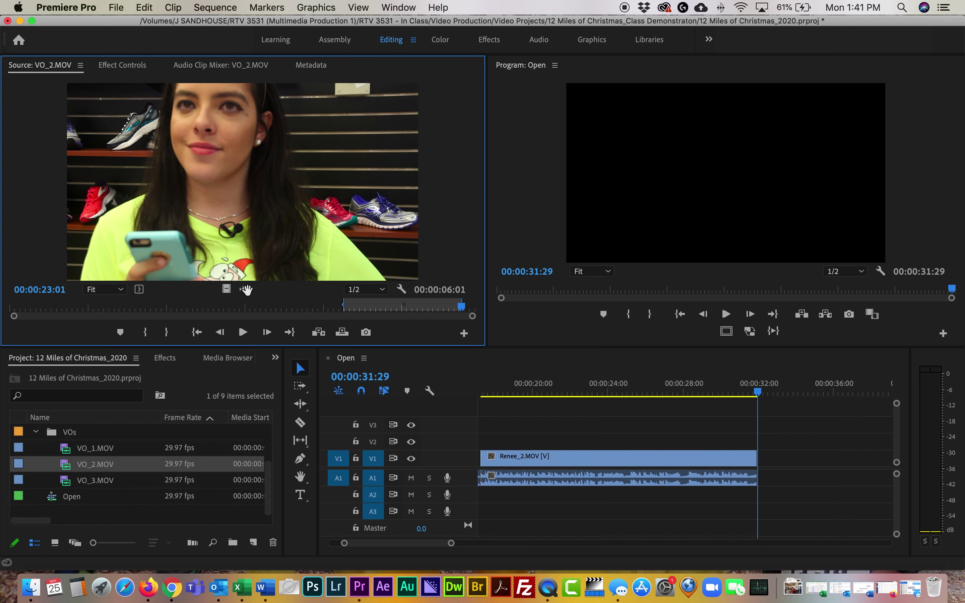
{"action": "left_click_drag", "start_coordinate": [246, 290], "coordinate": [760, 479]}
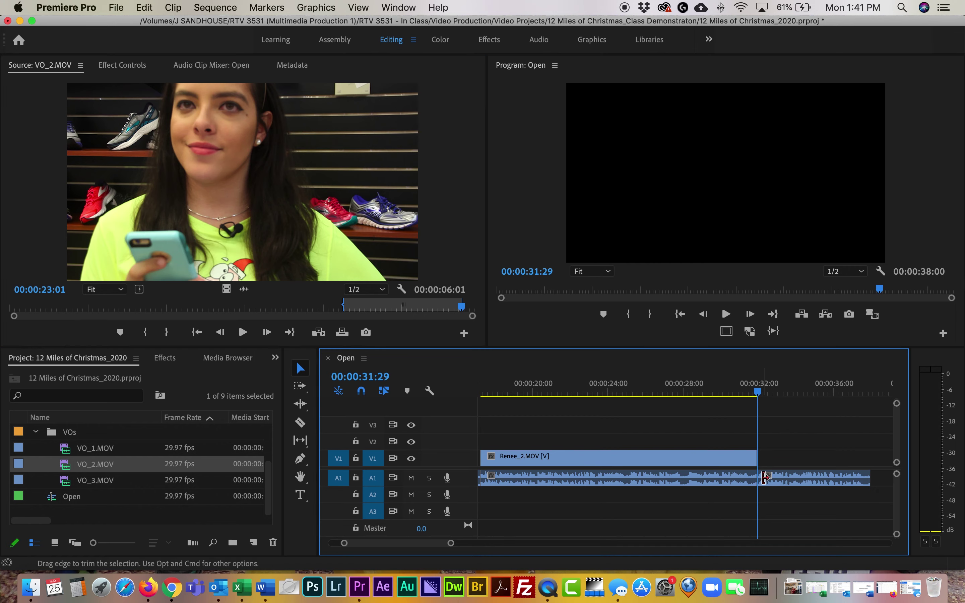
Play the sequence through to 38:00 and zoom the timeline out to show the whole edit
{"action": "key", "text": "space"}
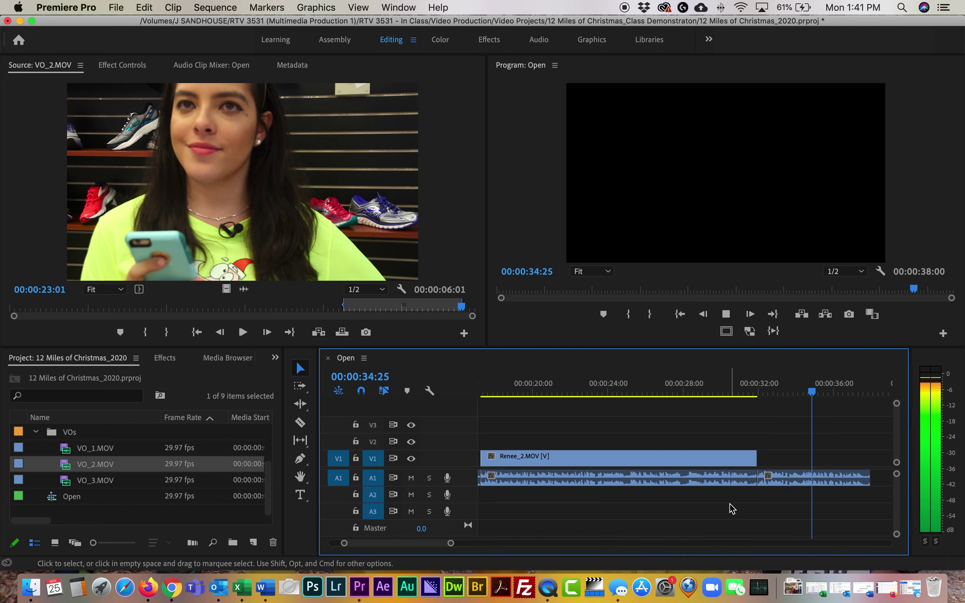
{"action": "key", "text": "minus"}
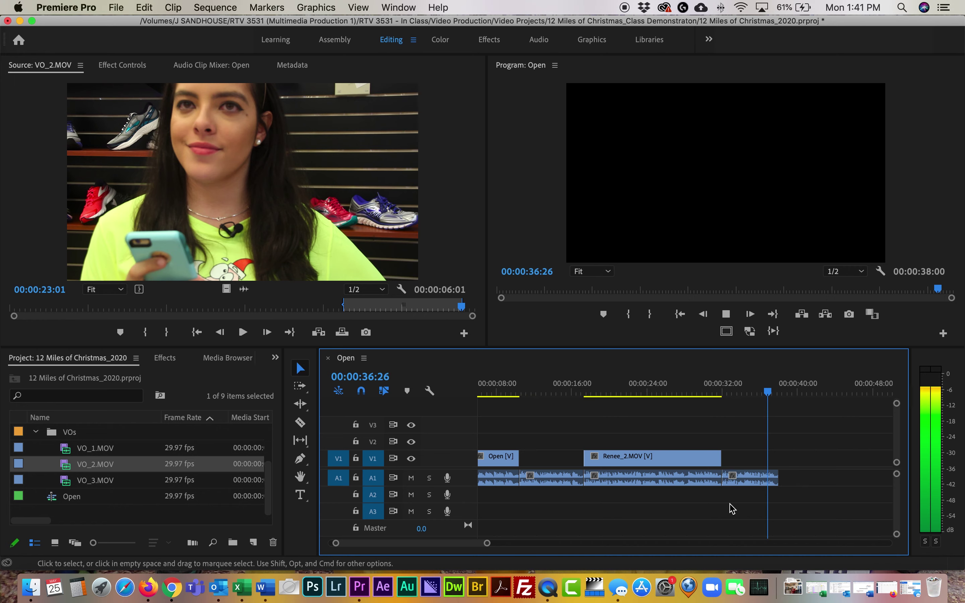
{"action": "left_click", "coordinate": [39, 436]}
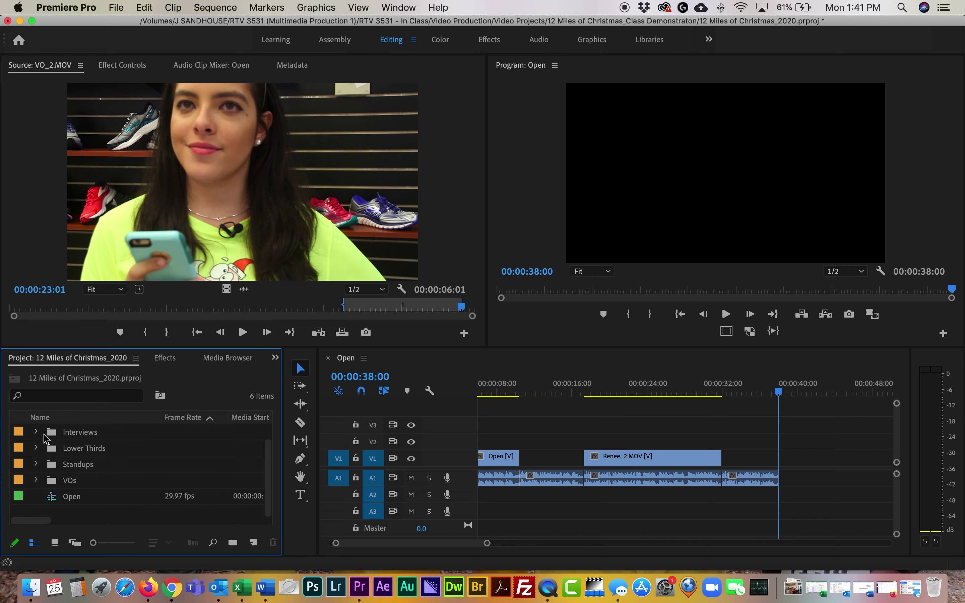
Load Renee_3.MOV, place it after VO_2, and play it through to 1:05:06
{"action": "left_click", "coordinate": [36, 433]}
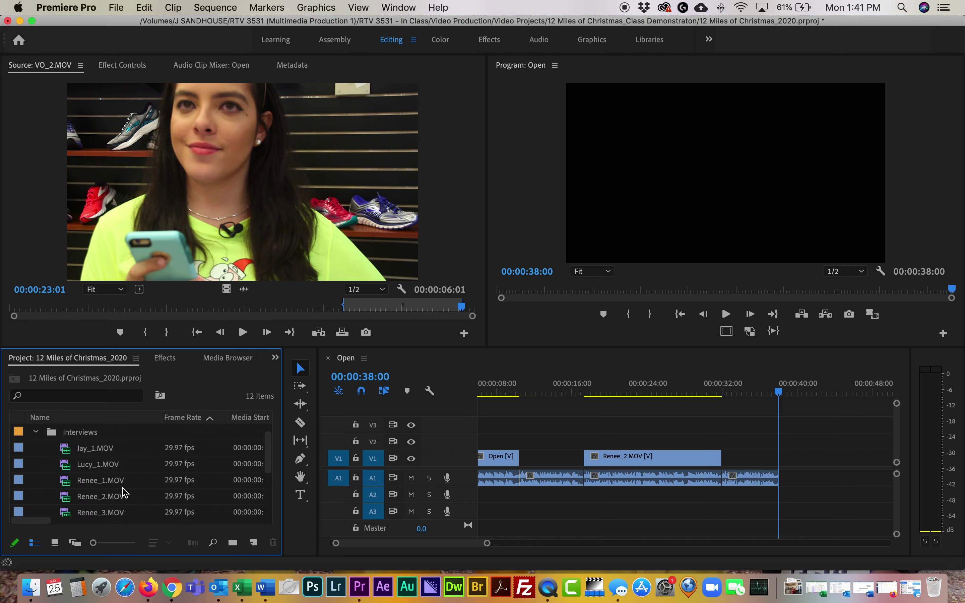
{"action": "scroll", "coordinate": [125, 494], "scroll_direction": "down", "scroll_amount": 4}
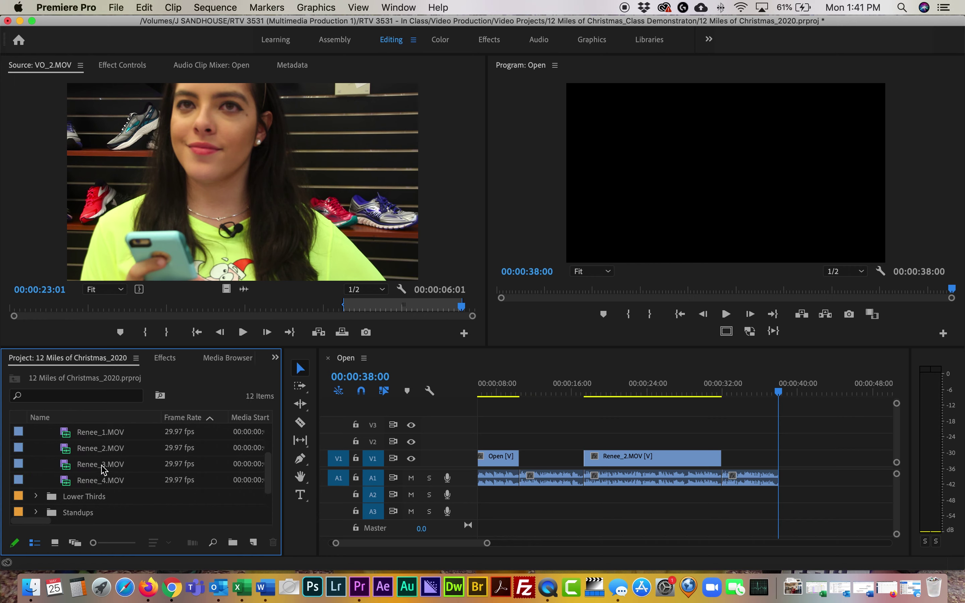
{"action": "double_click", "coordinate": [103, 469]}
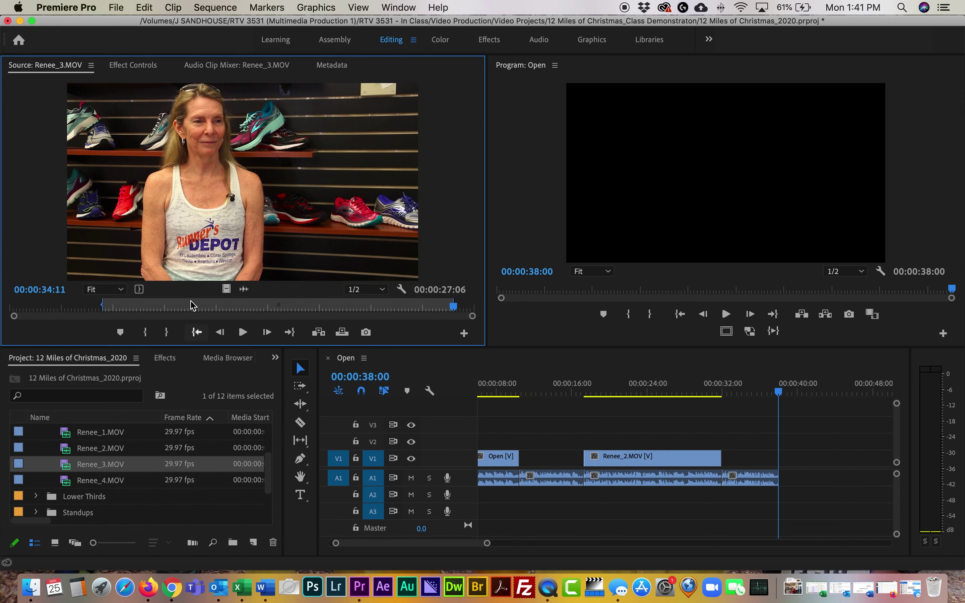
{"action": "left_click_drag", "start_coordinate": [308, 265], "coordinate": [785, 465]}
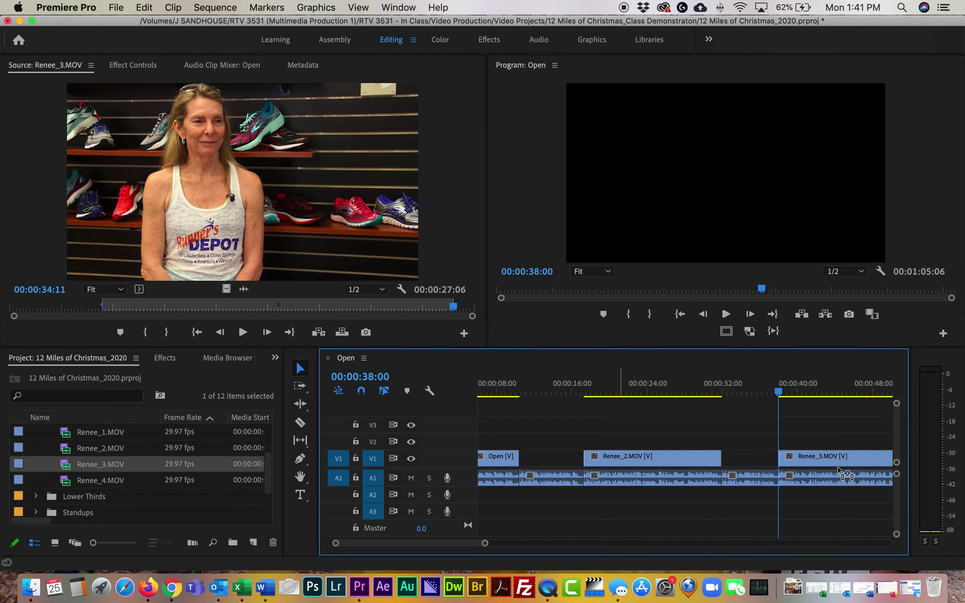
{"action": "key", "text": "space"}
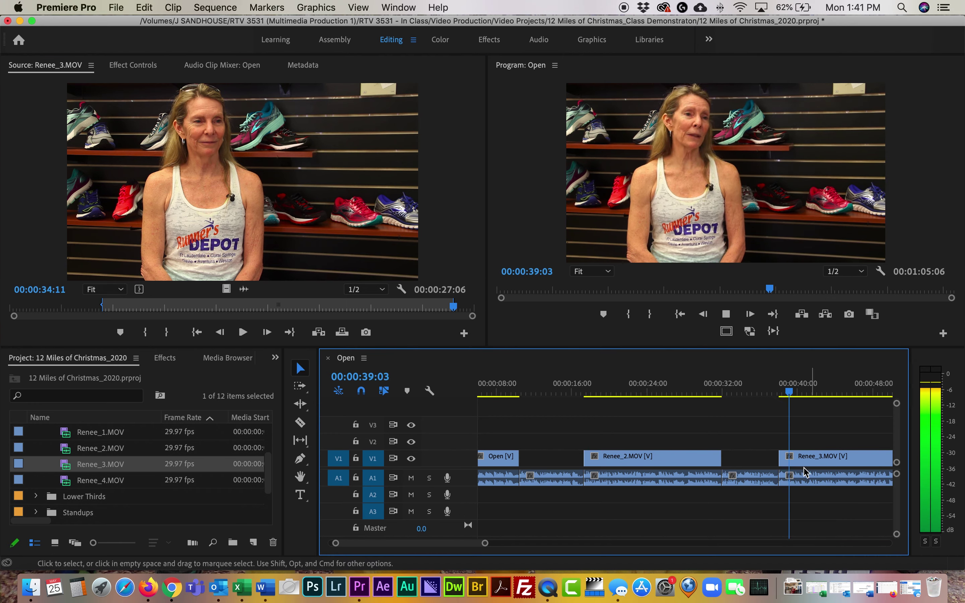
{"action": "scroll", "coordinate": [730, 505], "scroll_direction": "right", "scroll_amount": 2}
{"action": "scroll", "coordinate": [718, 515], "scroll_direction": "right", "scroll_amount": 8}
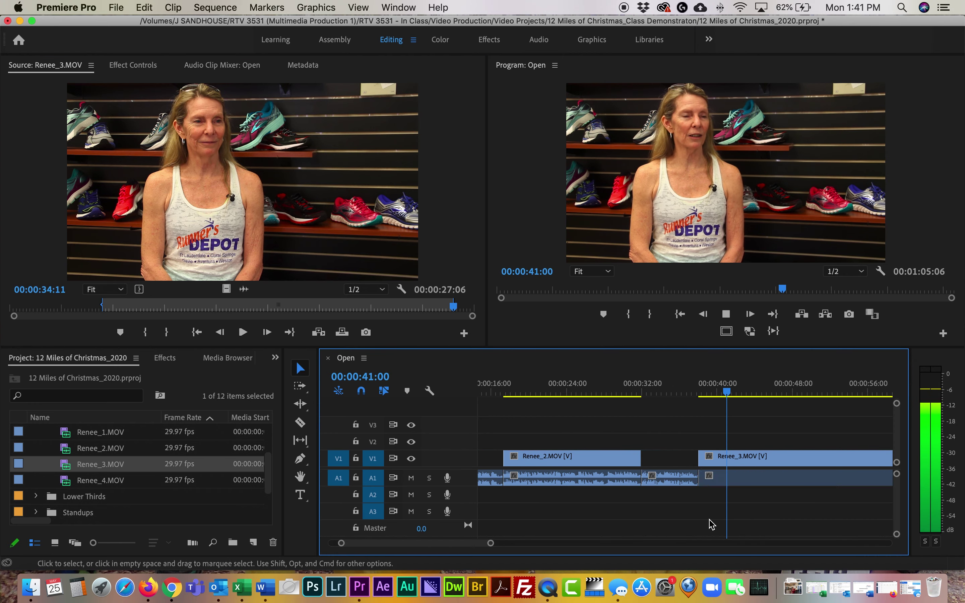
{"action": "scroll", "coordinate": [710, 523], "scroll_direction": "right", "scroll_amount": 8}
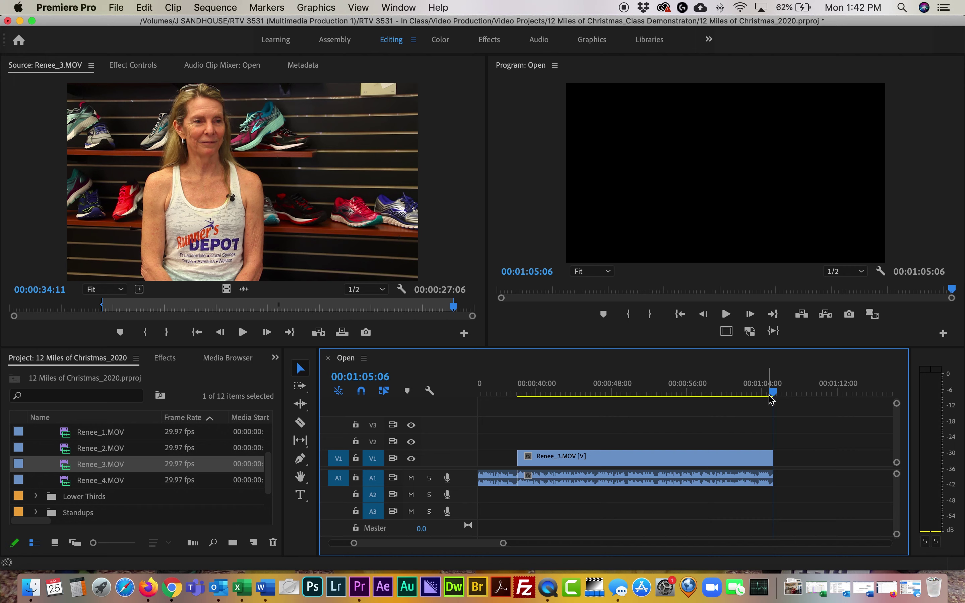
Play Renee_3 around 52 seconds and mark an In point at 52:25
{"action": "left_click_drag", "start_coordinate": [771, 395], "coordinate": [620, 397]}
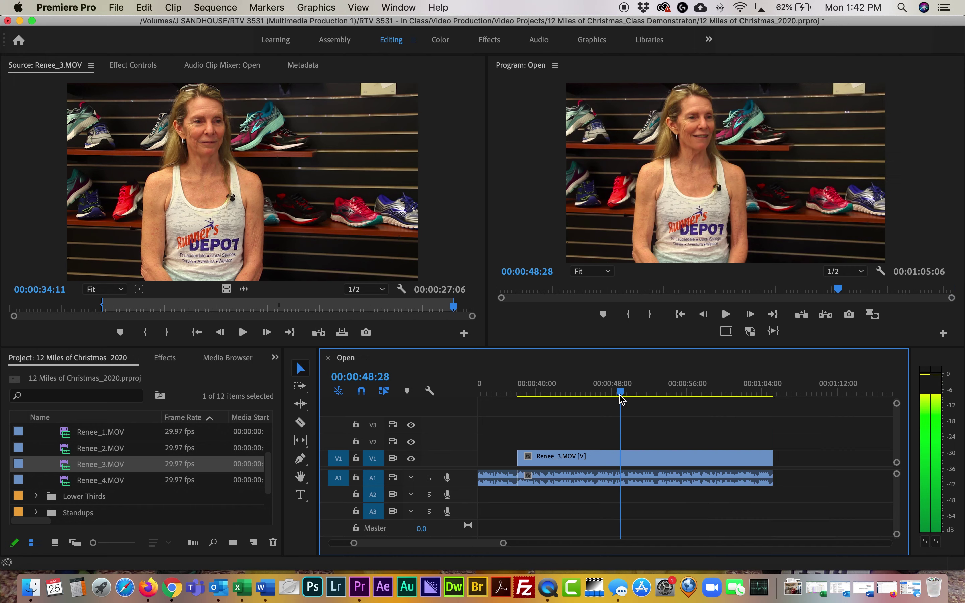
{"action": "key", "text": "space"}
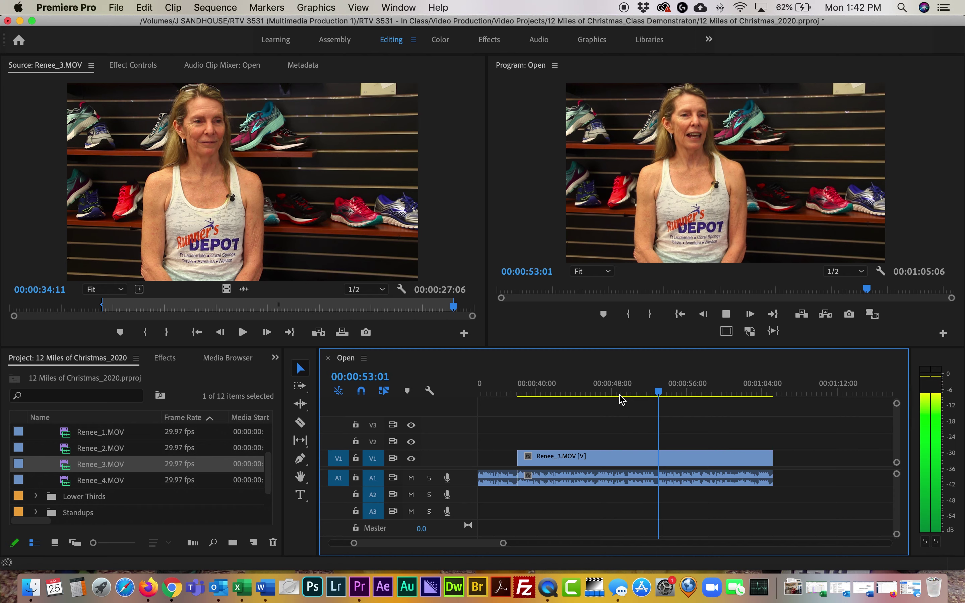
{"action": "key", "text": "space"}
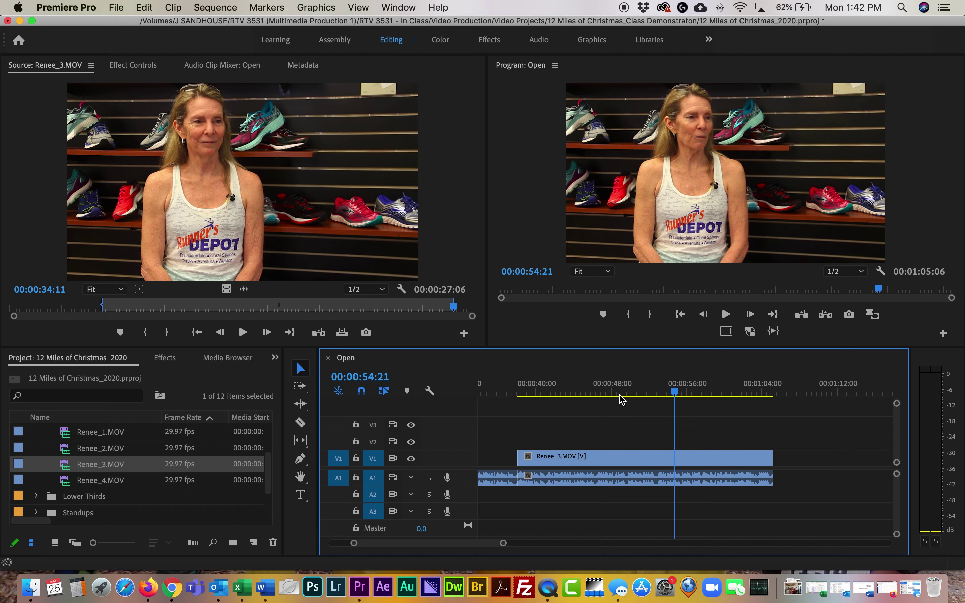
{"action": "left_click_drag", "start_coordinate": [683, 394], "coordinate": [654, 395]}
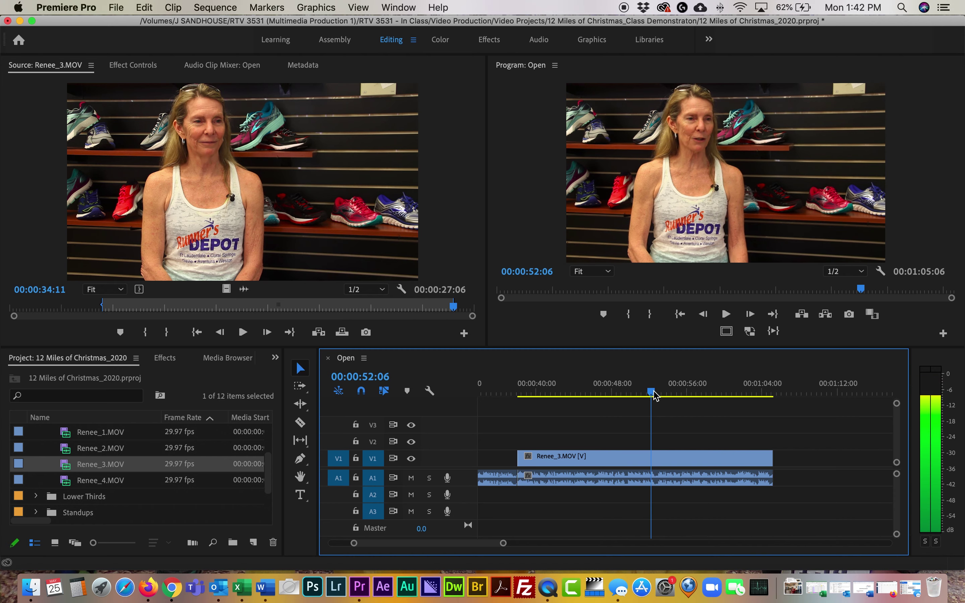
{"action": "key", "text": "space"}
{"action": "key", "text": "space"}
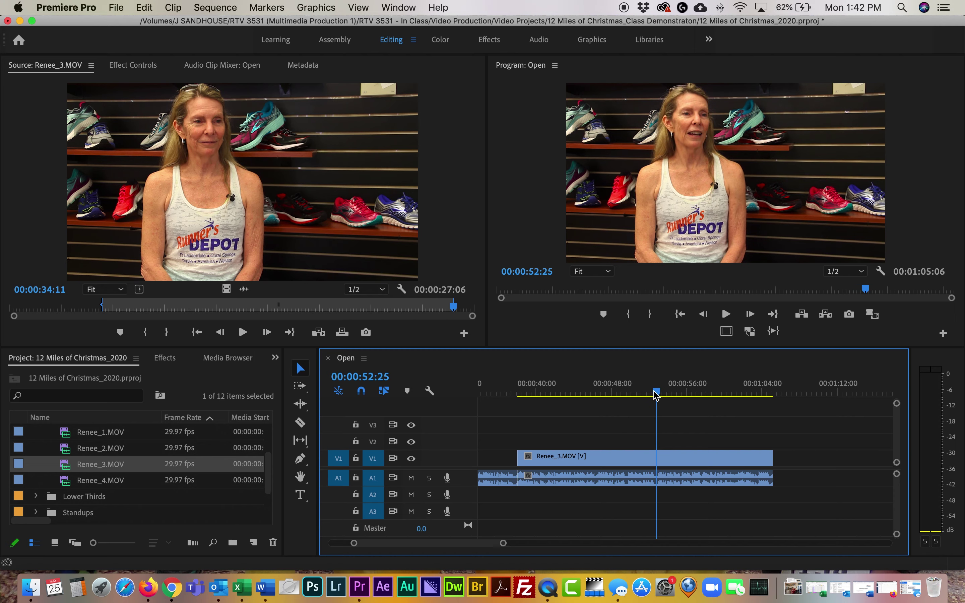
{"action": "key", "text": "i"}
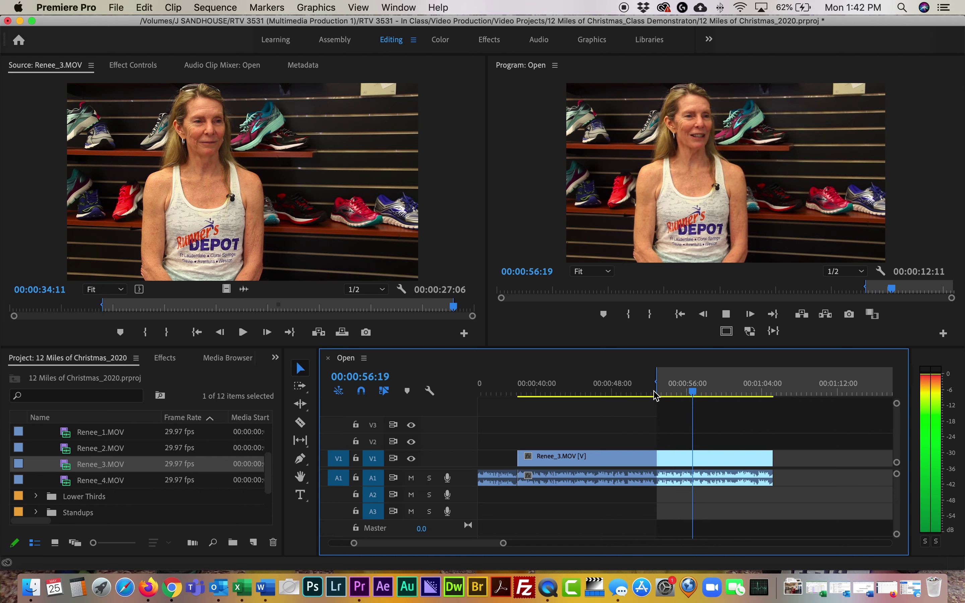
Replay the section near 56 seconds and mark the Out point at 57:16
{"action": "key", "text": "space"}
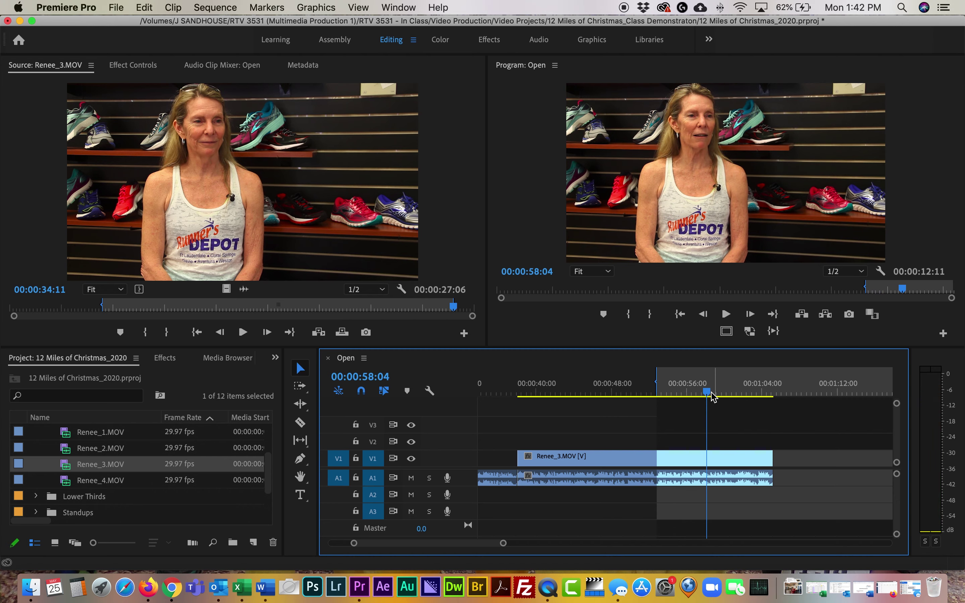
{"action": "left_click_drag", "start_coordinate": [707, 396], "coordinate": [692, 397]}
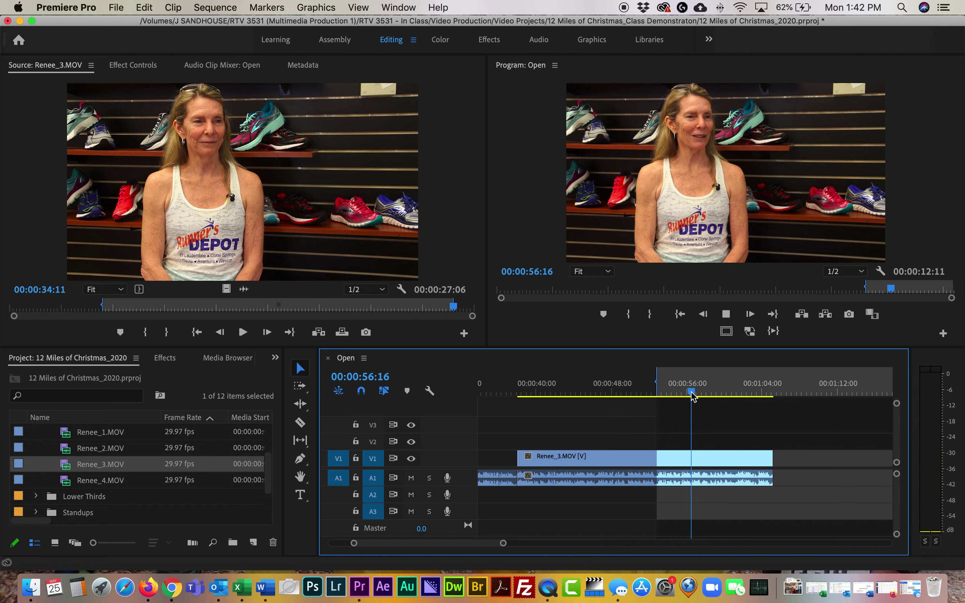
{"action": "key", "text": "space"}
{"action": "key", "text": "space"}
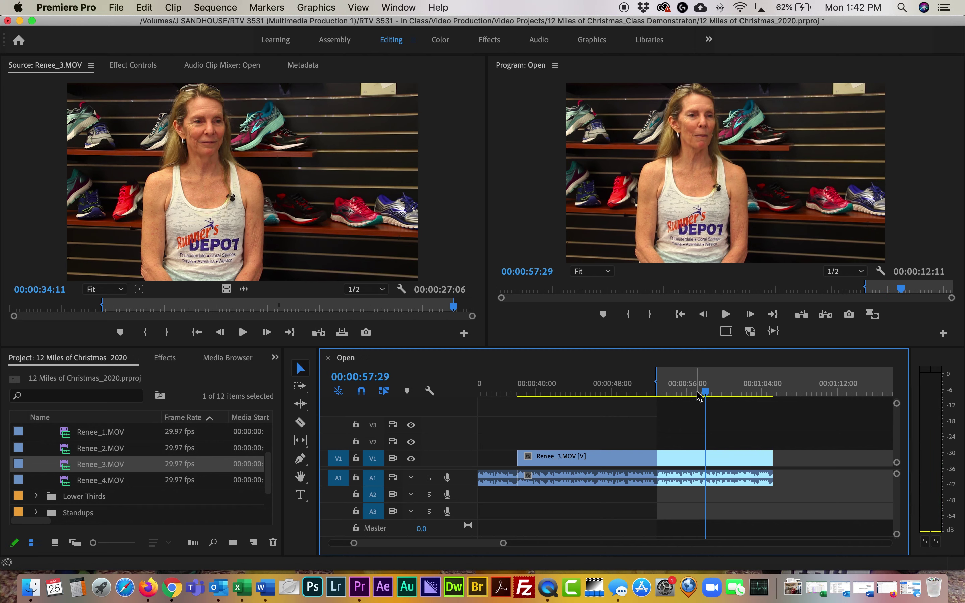
{"action": "left_click_drag", "start_coordinate": [704, 395], "coordinate": [685, 396]}
{"action": "key", "text": "space"}
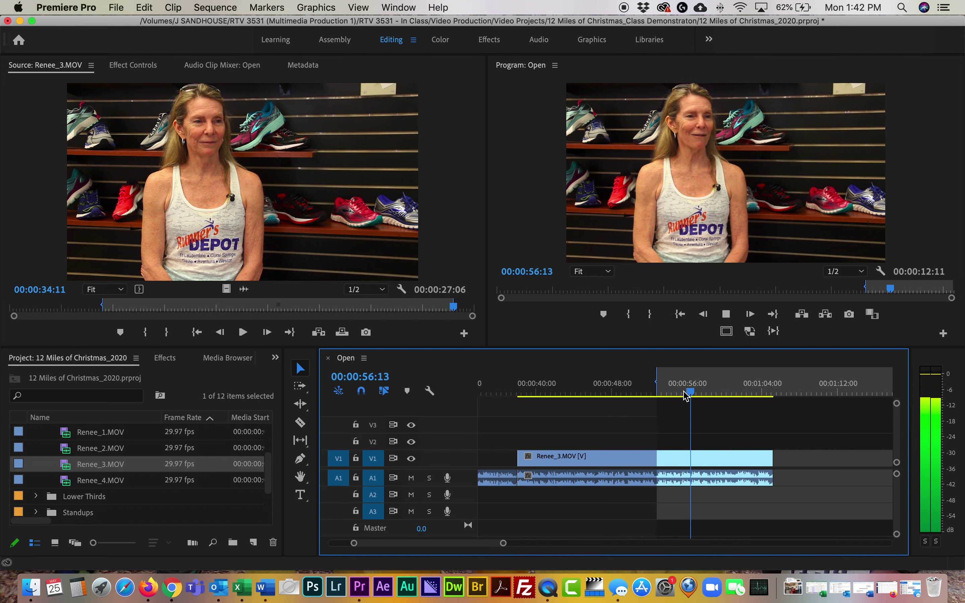
{"action": "key", "text": "space"}
{"action": "key", "text": "space"}
{"action": "key", "text": "space"}
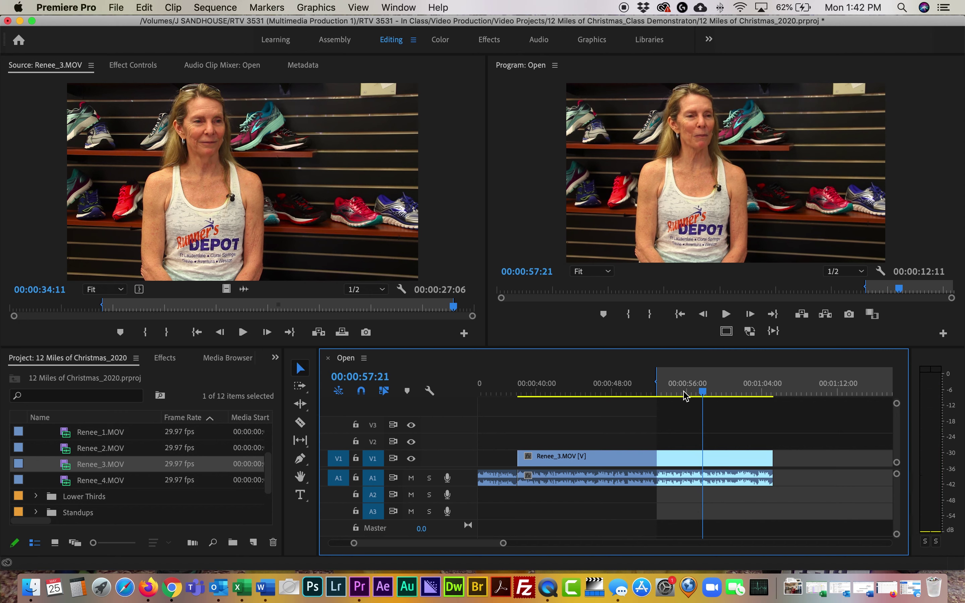
{"action": "key", "text": "Left"}
{"action": "key", "text": "Left"}
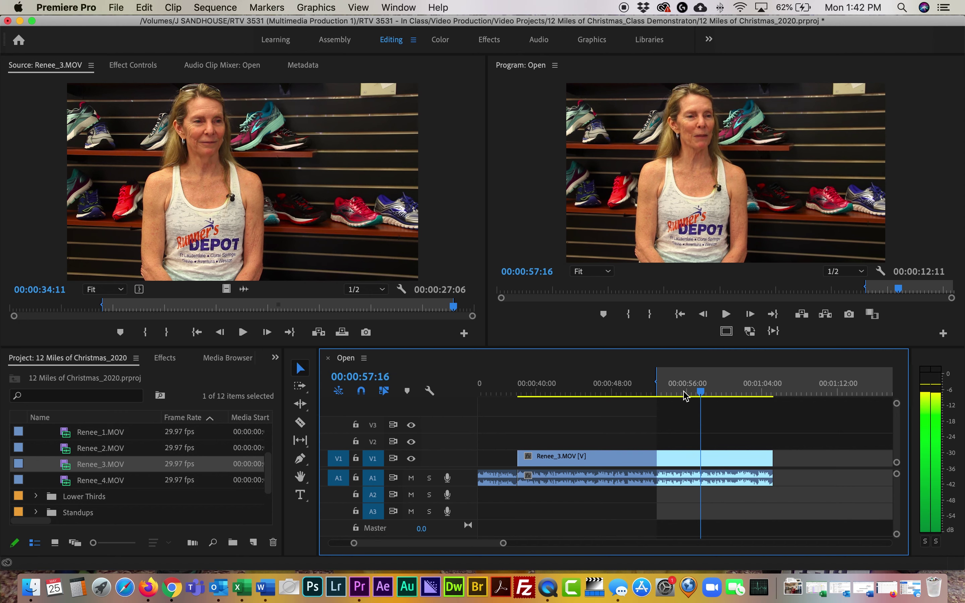
{"action": "key", "text": "o"}
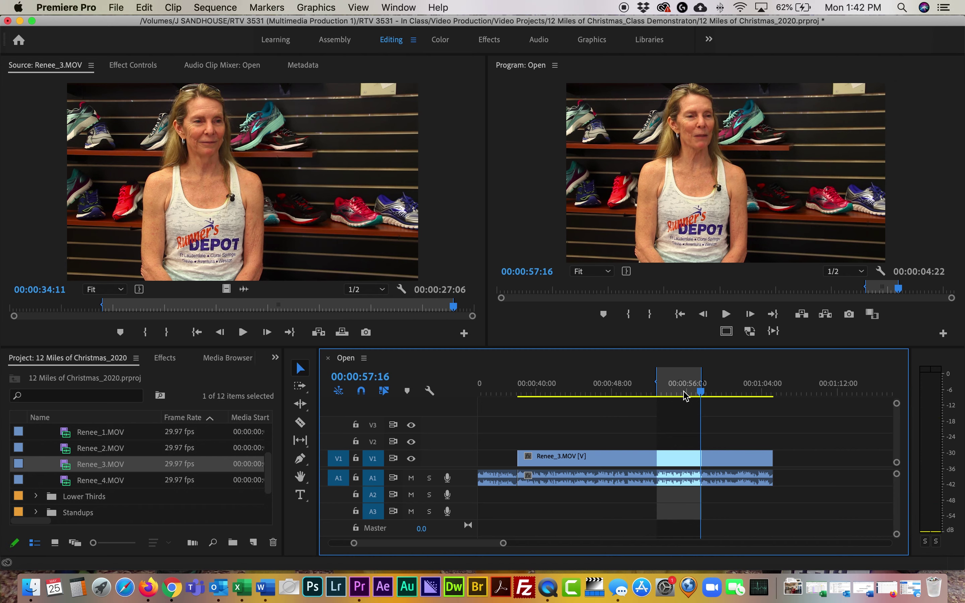
Extract the marked 52:25–57:16 section and play across the new cut
{"action": "left_click", "coordinate": [825, 315]}
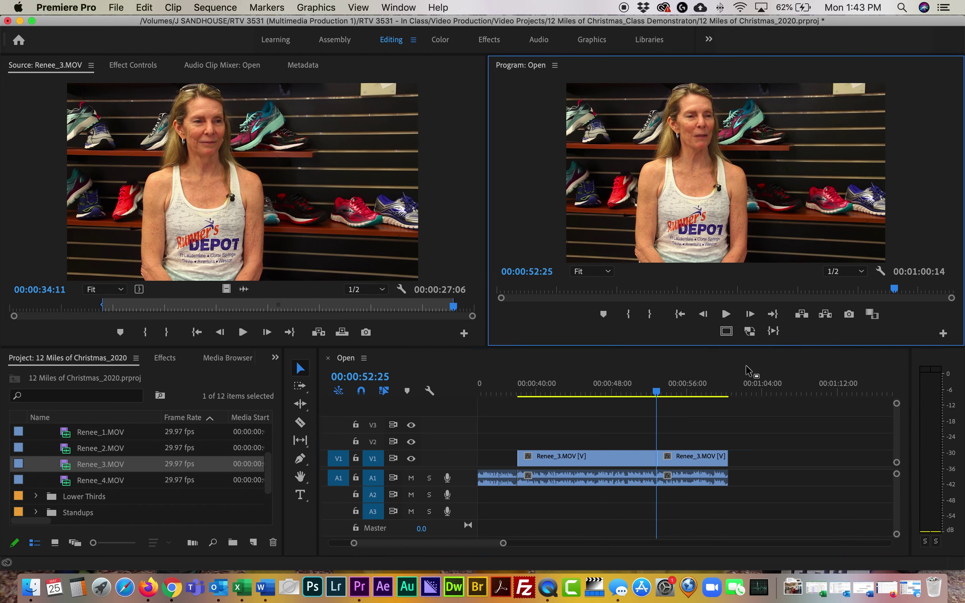
{"action": "left_click", "coordinate": [625, 395]}
{"action": "key", "text": "space"}
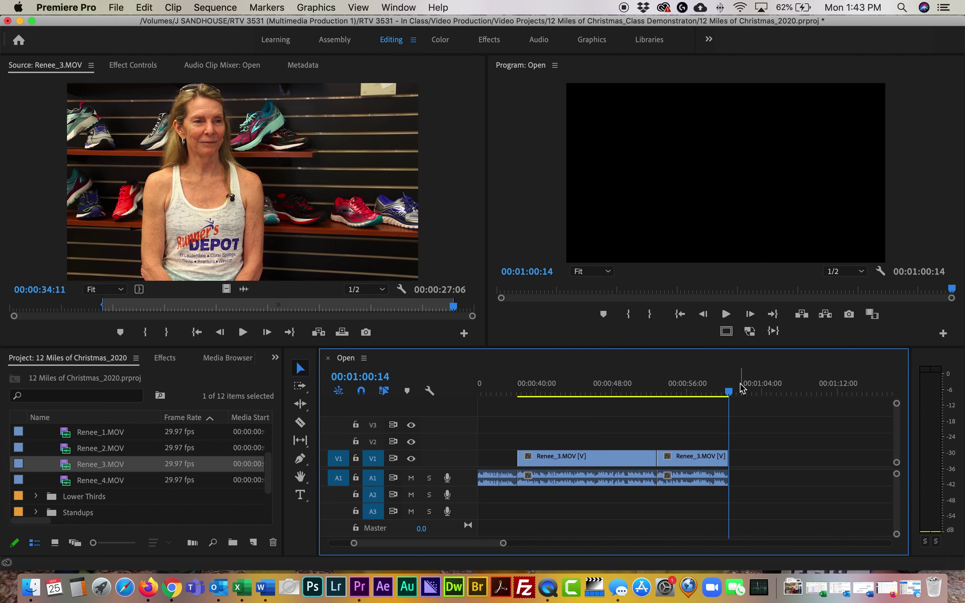
{"action": "left_click_drag", "start_coordinate": [730, 393], "coordinate": [653, 400]}
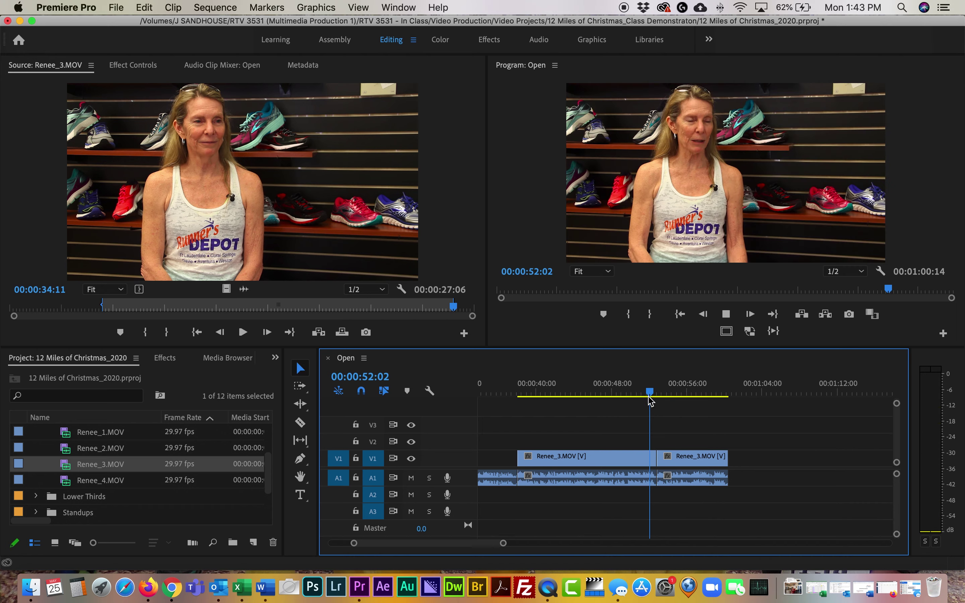
{"action": "key", "text": "space"}
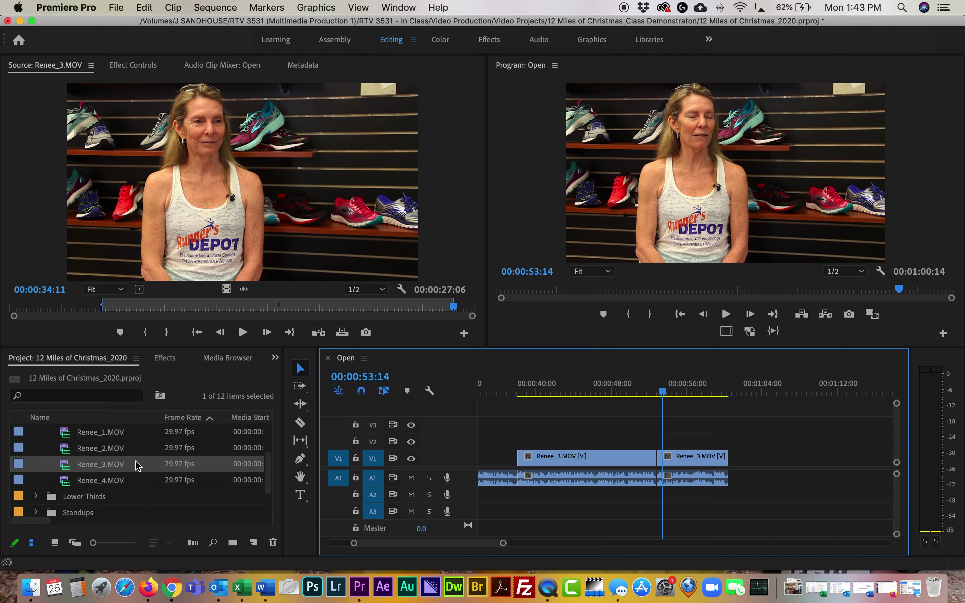
{"action": "scroll", "coordinate": [135, 466], "scroll_direction": "up", "scroll_amount": 4}
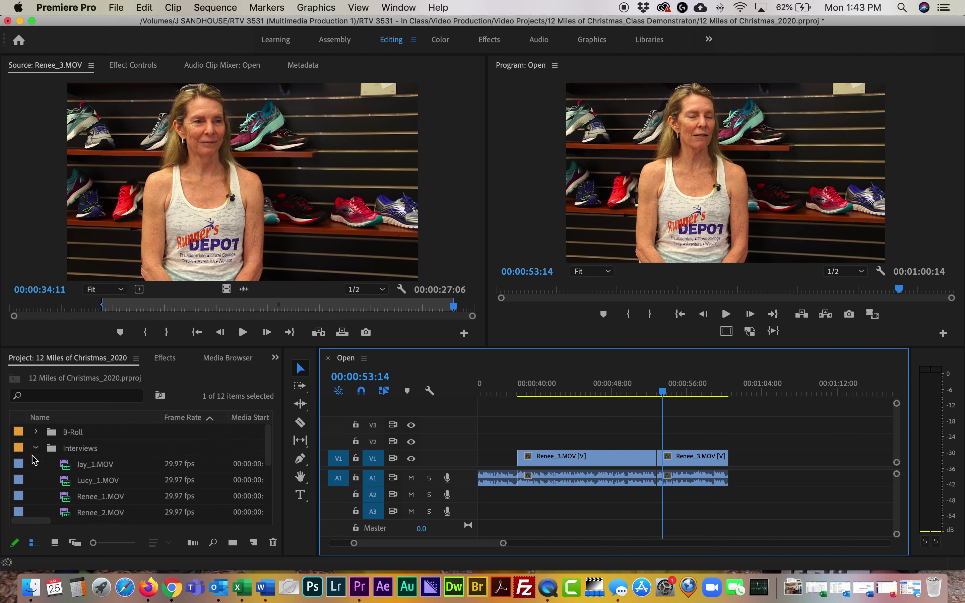
Load Lucy_1.MOV and append it after the Renee_3 pieces, extending the sequence to 1:19:05
{"action": "left_click", "coordinate": [36, 448]}
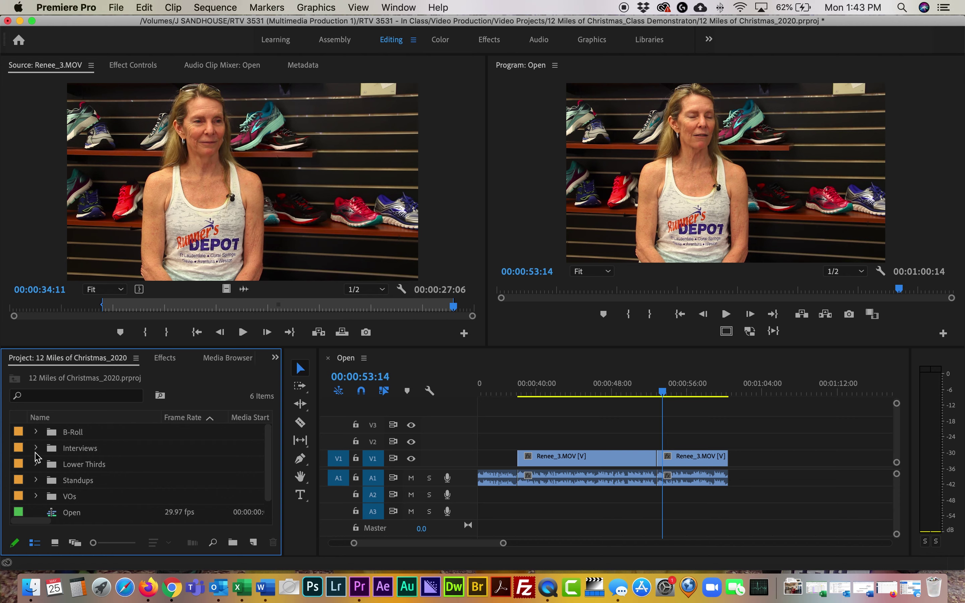
{"action": "left_click", "coordinate": [36, 448]}
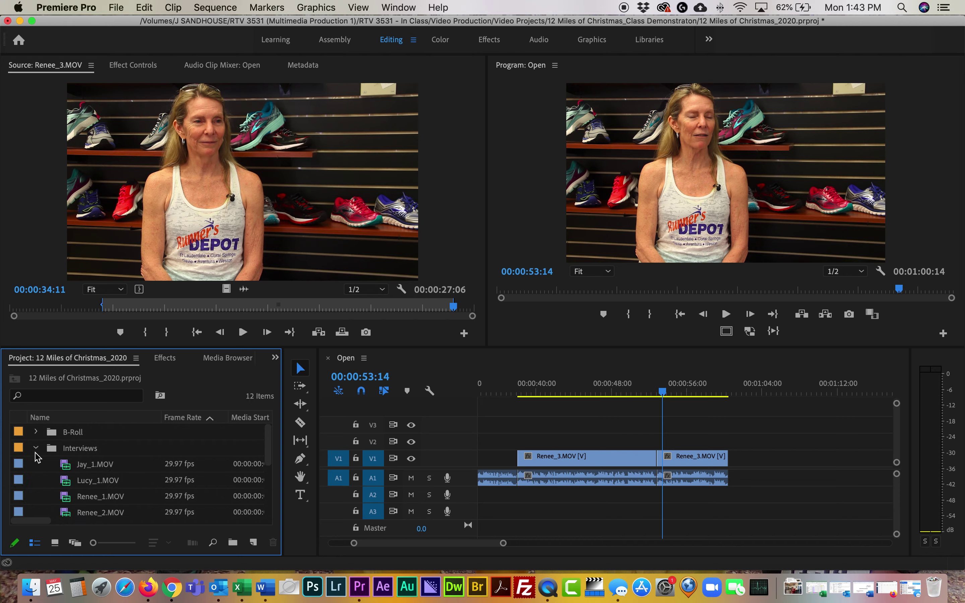
{"action": "left_click", "coordinate": [77, 488]}
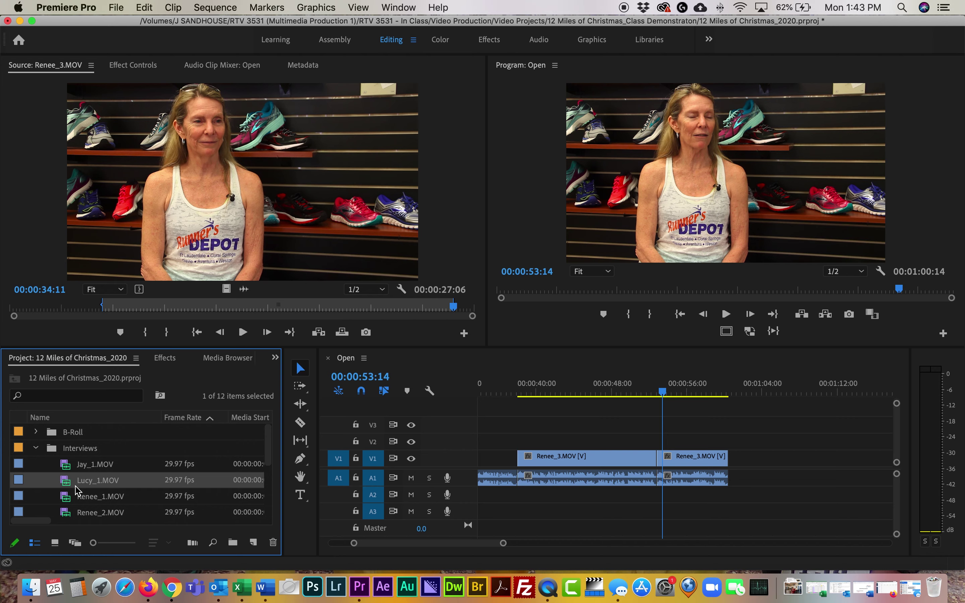
{"action": "double_click", "coordinate": [67, 484]}
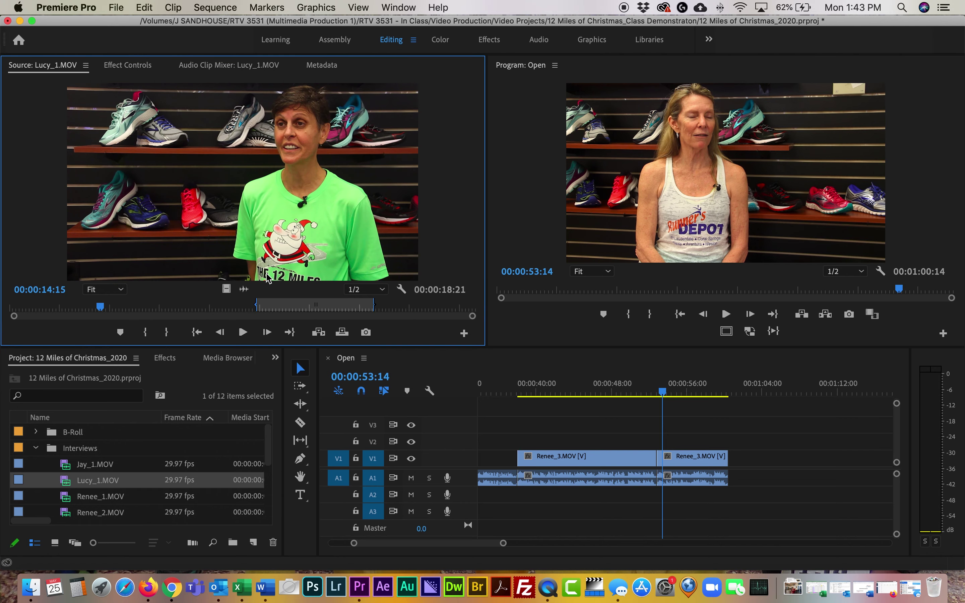
{"action": "left_click_drag", "start_coordinate": [746, 407], "coordinate": [735, 465]}
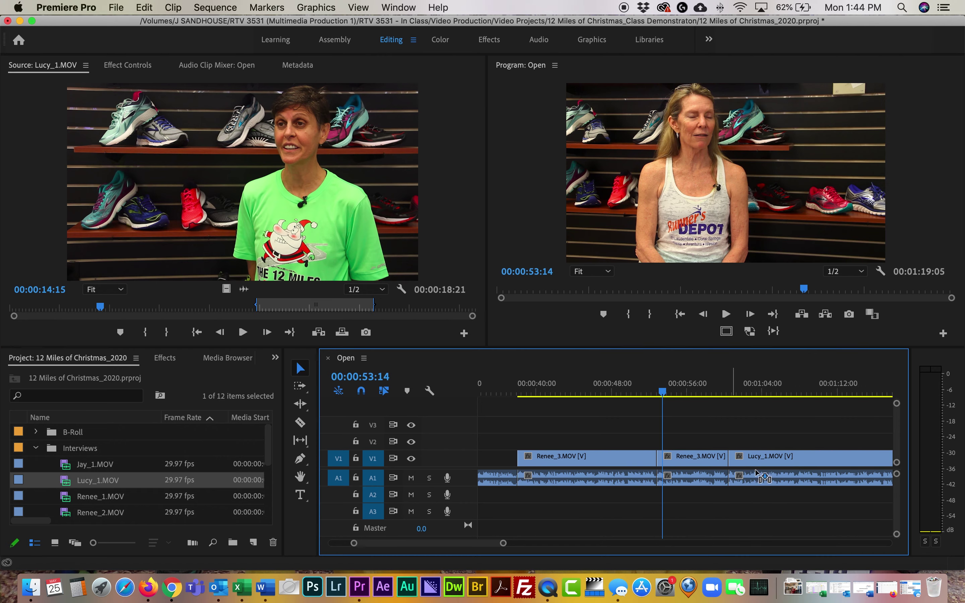
{"action": "key", "text": "space"}
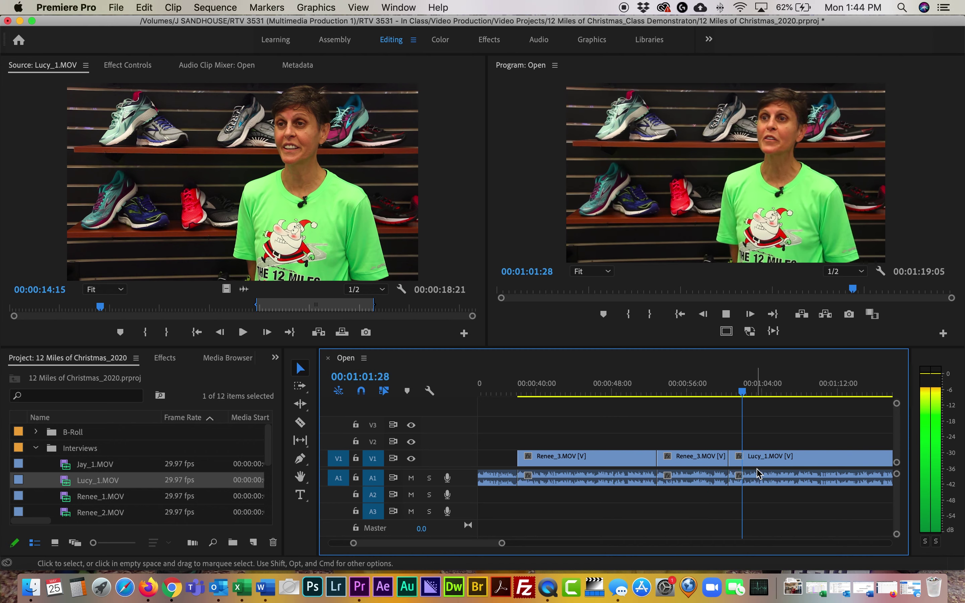
{"action": "key", "text": "minus"}
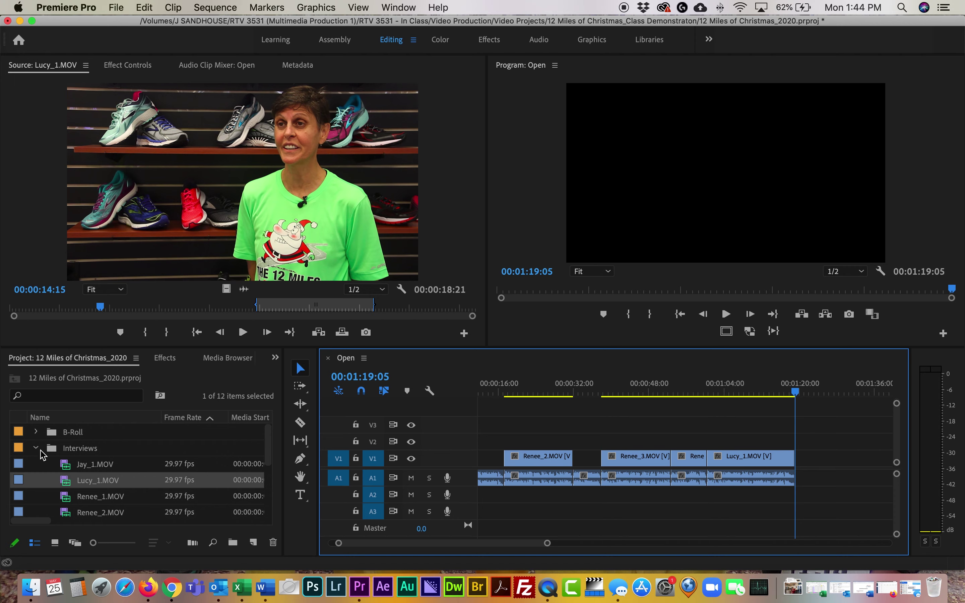
Load VO_3.MOV and place only its audio on A1 after Lucy_1, playing to 1:23:07
{"action": "left_click", "coordinate": [36, 448]}
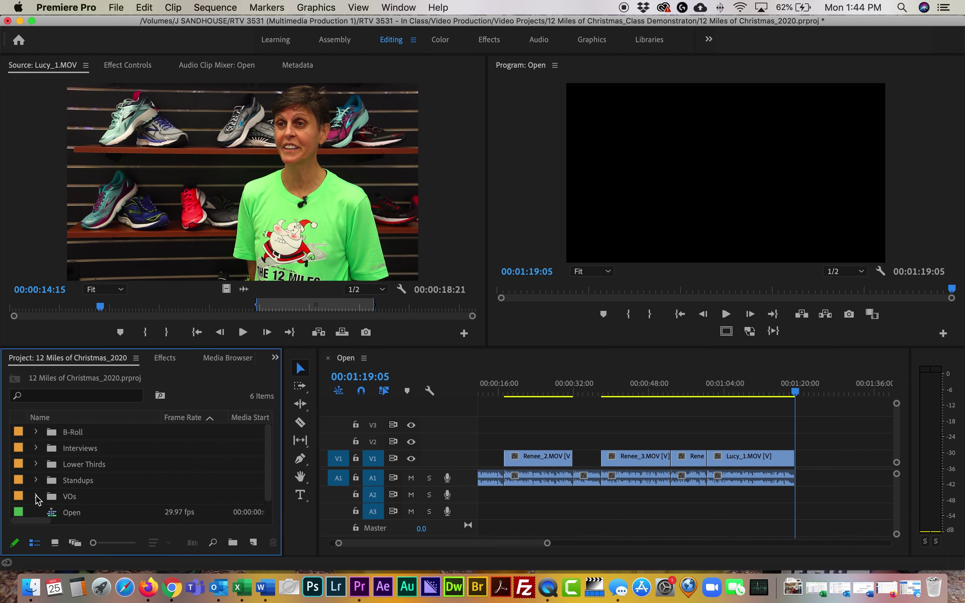
{"action": "left_click", "coordinate": [36, 496]}
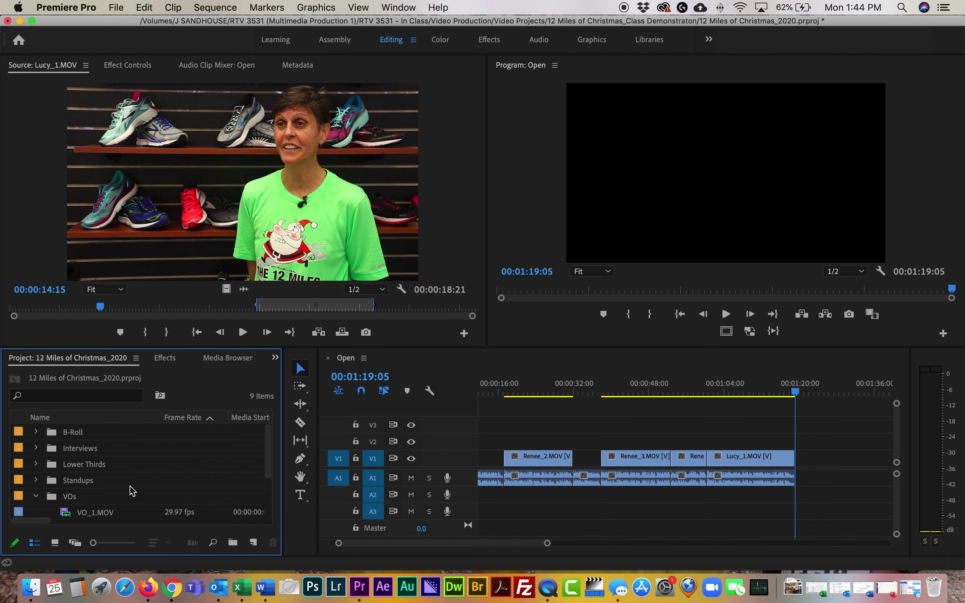
{"action": "scroll", "coordinate": [133, 490], "scroll_direction": "down", "scroll_amount": 4}
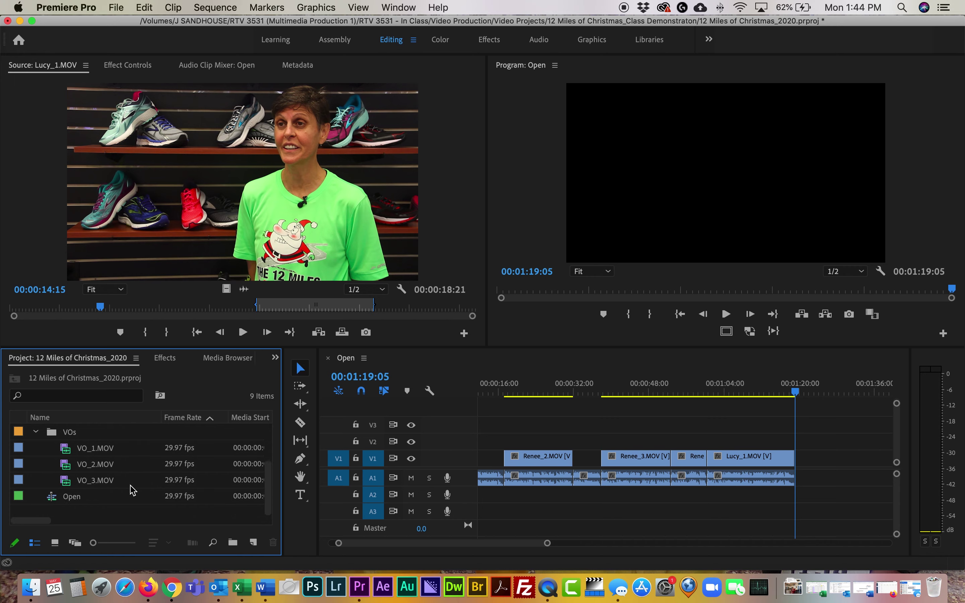
{"action": "left_click", "coordinate": [77, 485]}
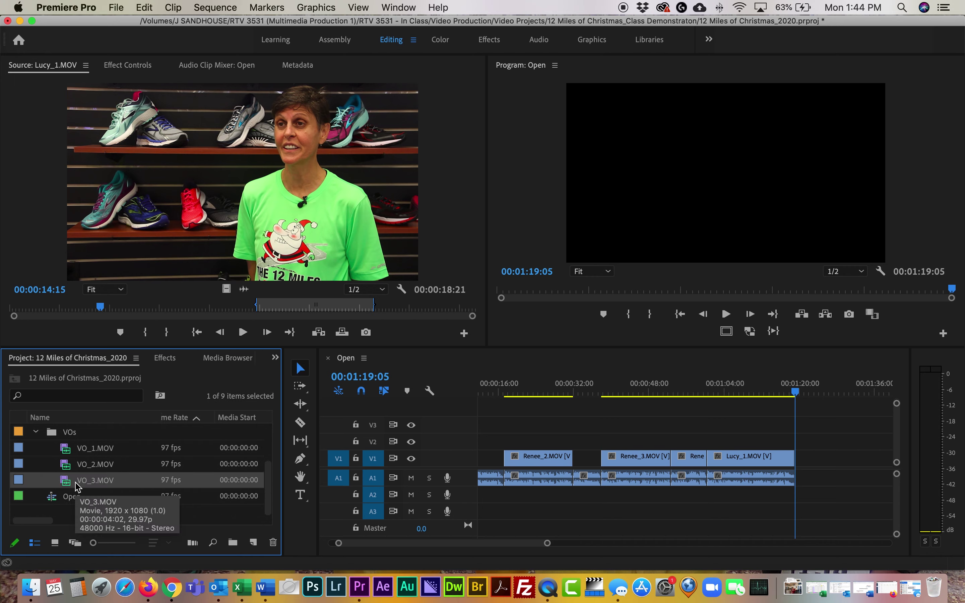
{"action": "double_click", "coordinate": [71, 484]}
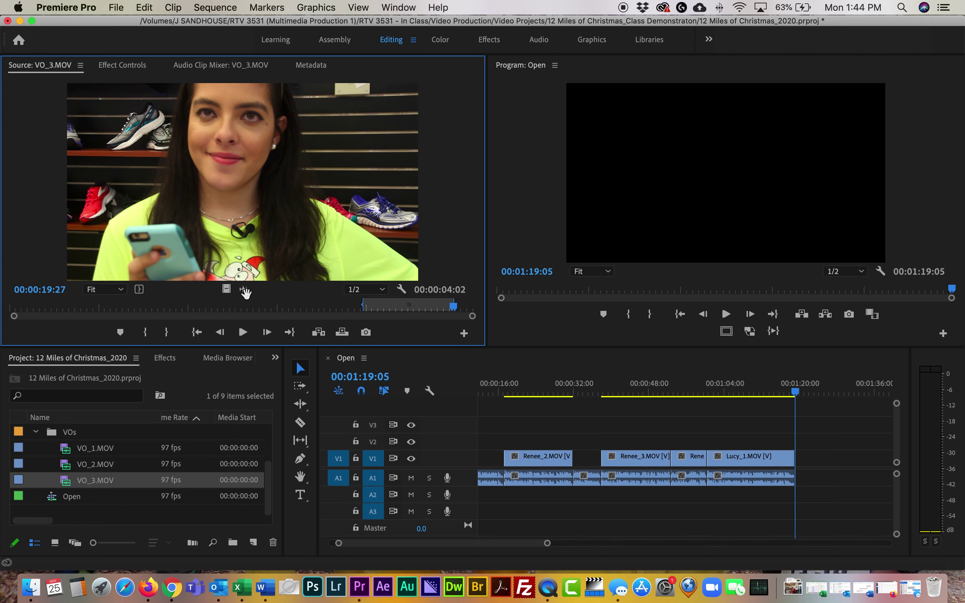
{"action": "left_click_drag", "start_coordinate": [245, 291], "coordinate": [803, 484]}
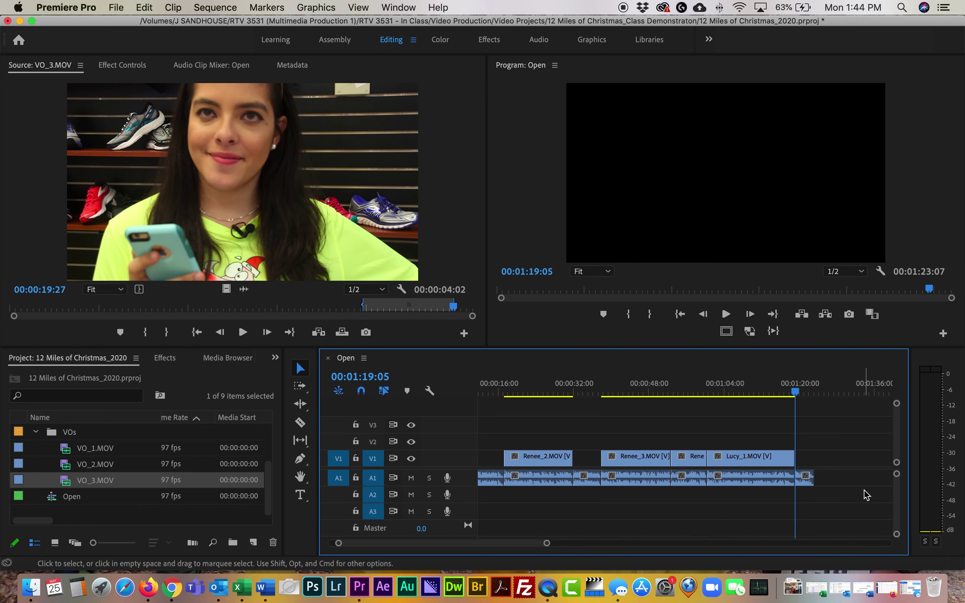
{"action": "key", "text": "space"}
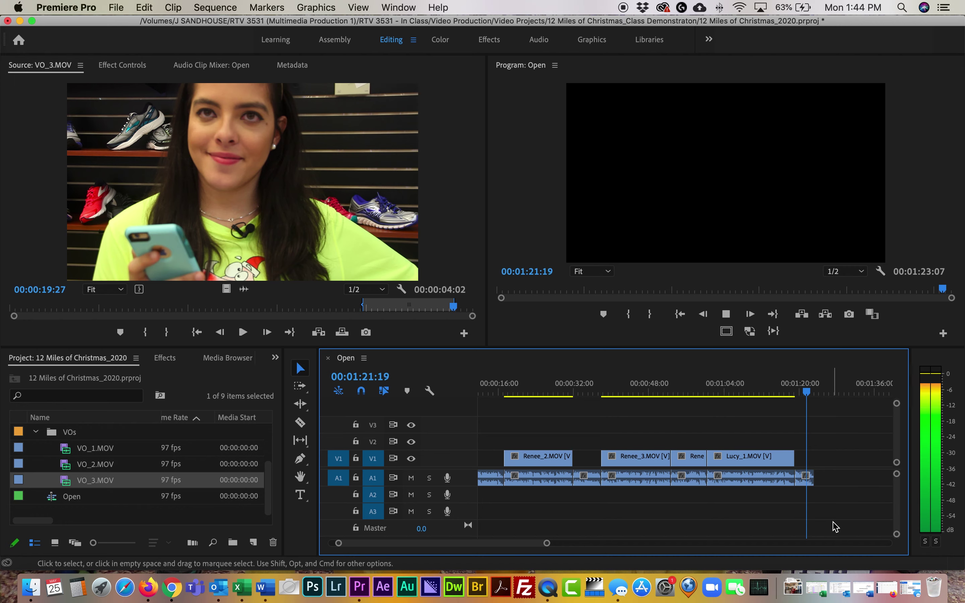
{"action": "left_click", "coordinate": [36, 436]}
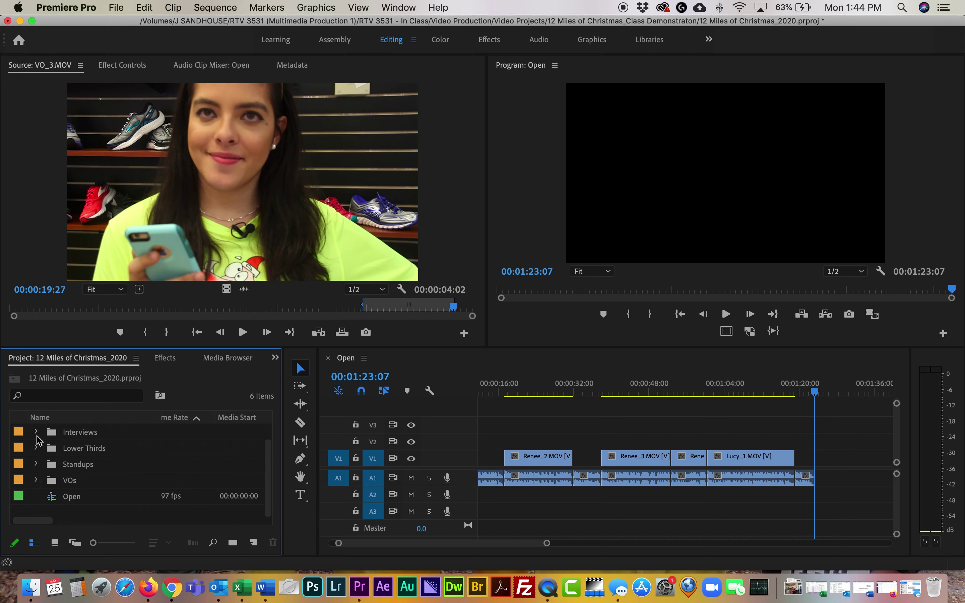
{"action": "left_click", "coordinate": [35, 432]}
Load Renee_4.MOV and add it at the end of the sequence after VO_3
{"action": "scroll", "coordinate": [76, 481], "scroll_direction": "down", "scroll_amount": 3}
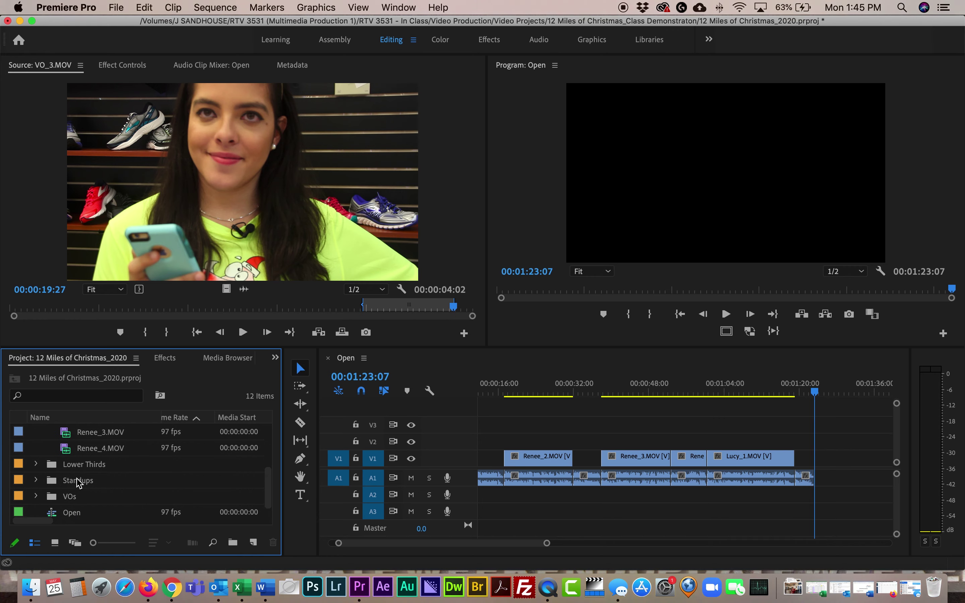
{"action": "scroll", "coordinate": [78, 483], "scroll_direction": "up", "scroll_amount": 2}
{"action": "double_click", "coordinate": [82, 486]}
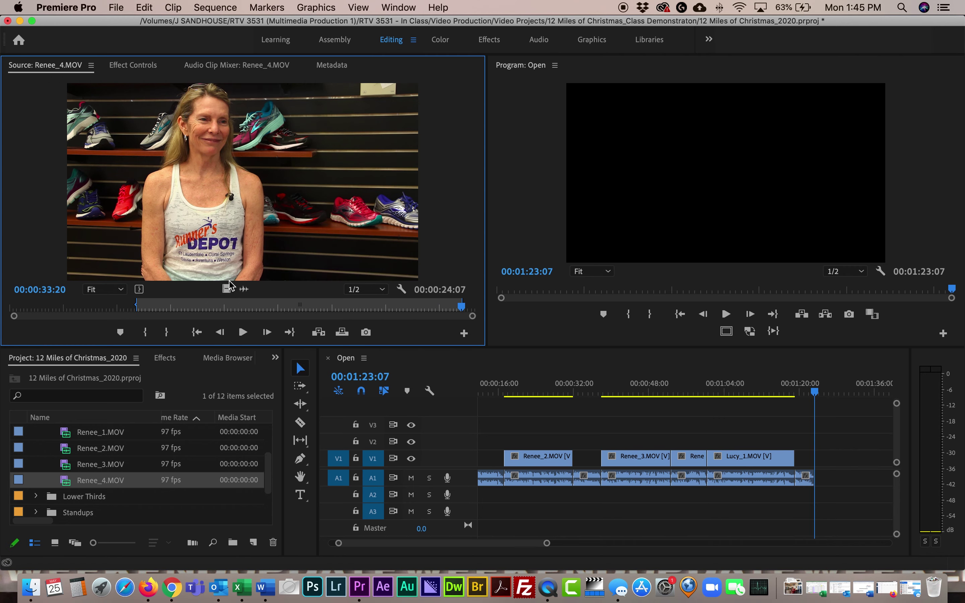
{"action": "left_click_drag", "start_coordinate": [311, 269], "coordinate": [819, 466]}
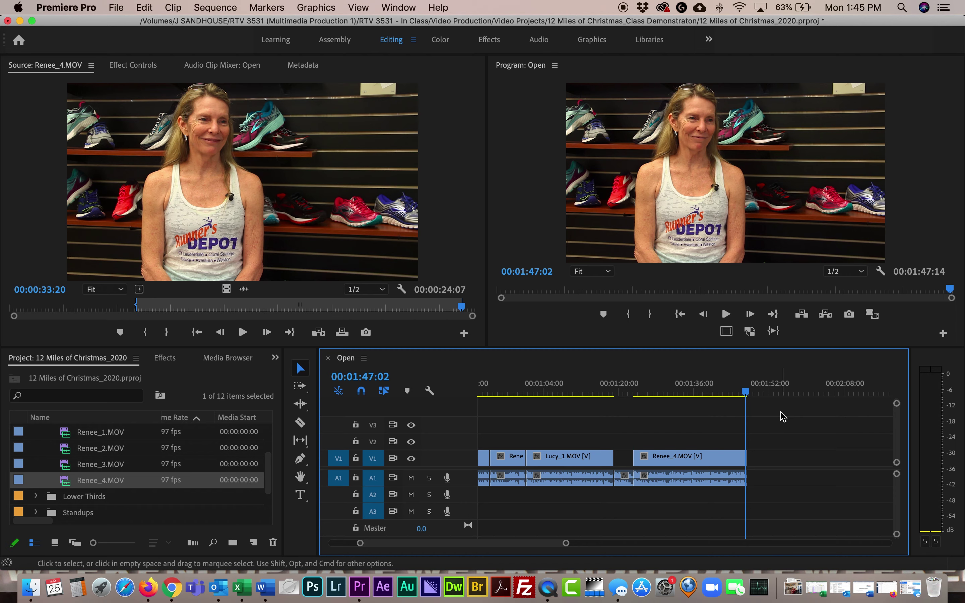
Trim Renee_4's tail to the playhead so the sequence ends at 1:46:02
{"action": "key", "text": "="}
{"action": "key", "text": "="}
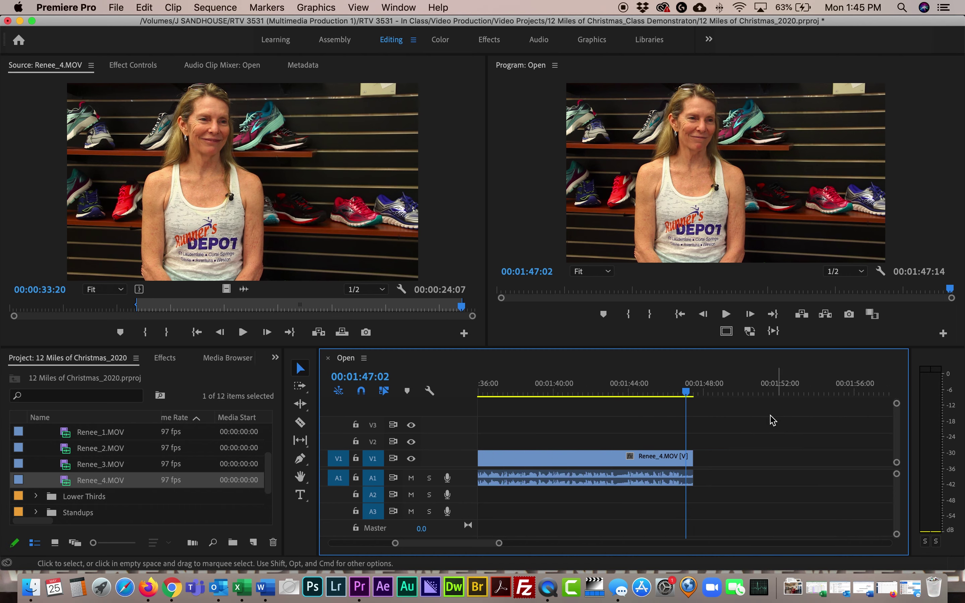
{"action": "left_click", "coordinate": [682, 394]}
{"action": "left_click", "coordinate": [646, 395]}
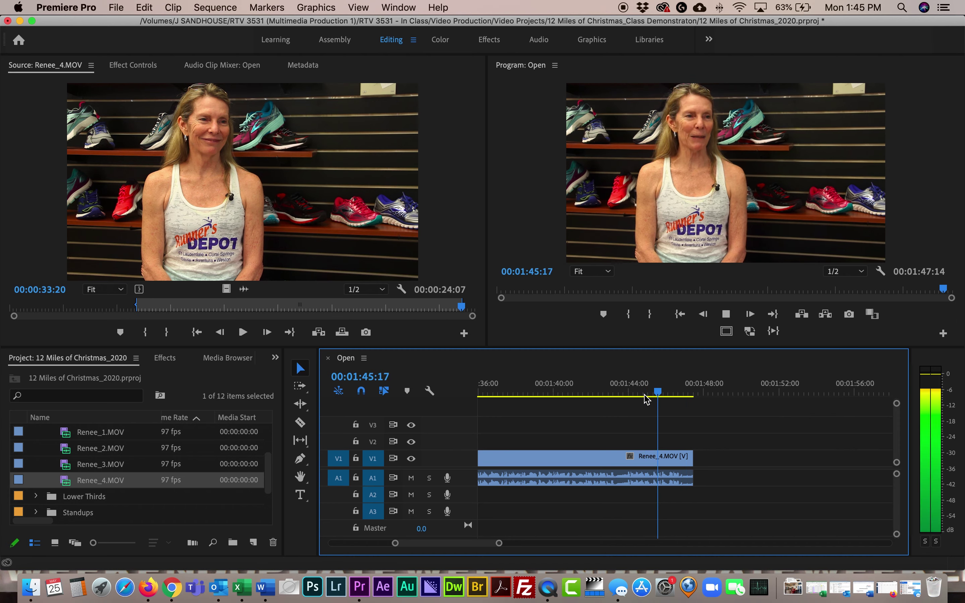
{"action": "key", "text": "space"}
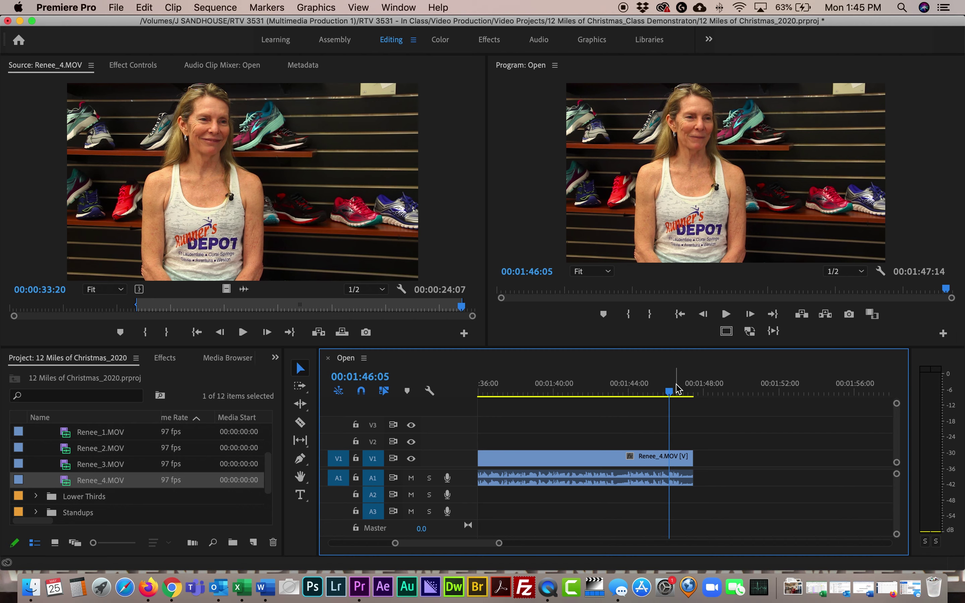
{"action": "left_click", "coordinate": [651, 394]}
{"action": "key", "text": "space"}
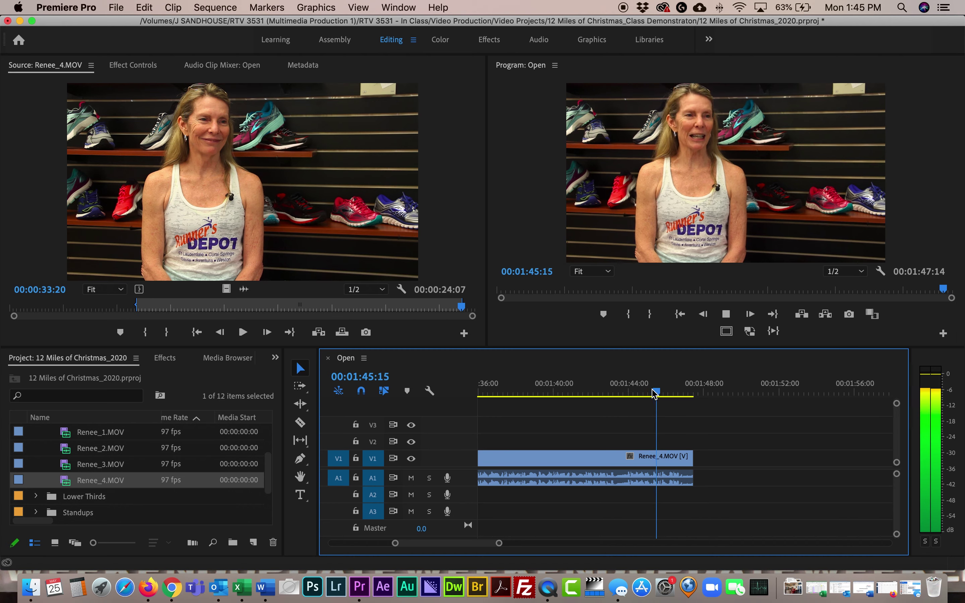
{"action": "key", "text": "space"}
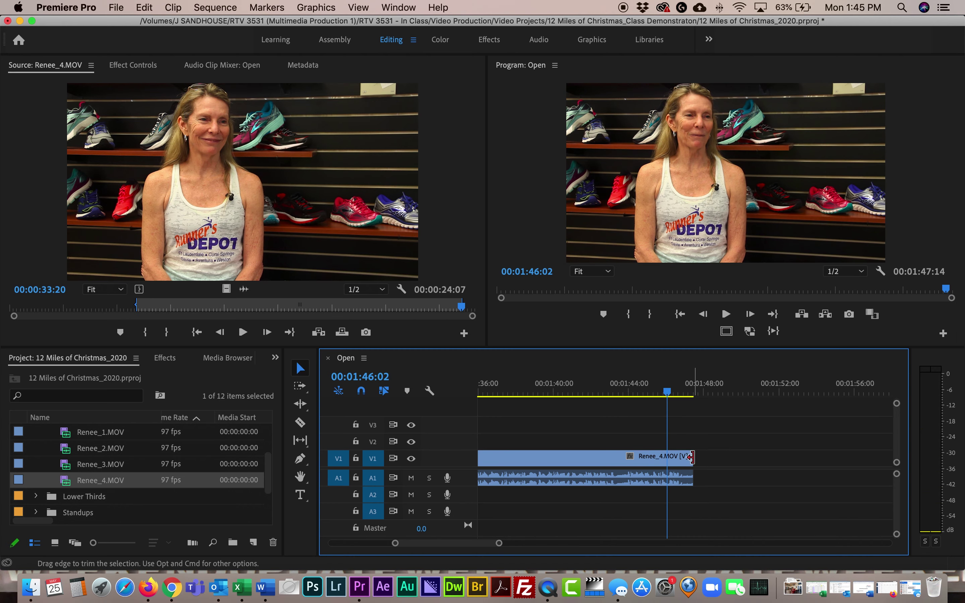
{"action": "left_click_drag", "start_coordinate": [691, 456], "coordinate": [667, 459]}
{"action": "scroll", "coordinate": [41, 481], "scroll_direction": "up", "scroll_amount": 4}
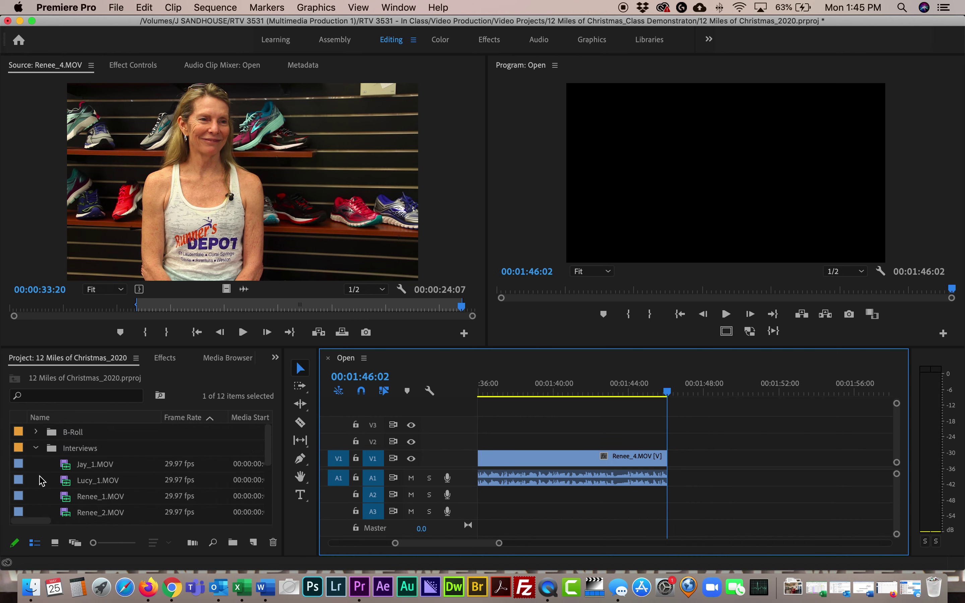
Place the 12:08 Close standup from the Standups bin after Renee_4 on V1/A1 and play the transition
{"action": "left_click", "coordinate": [36, 448]}
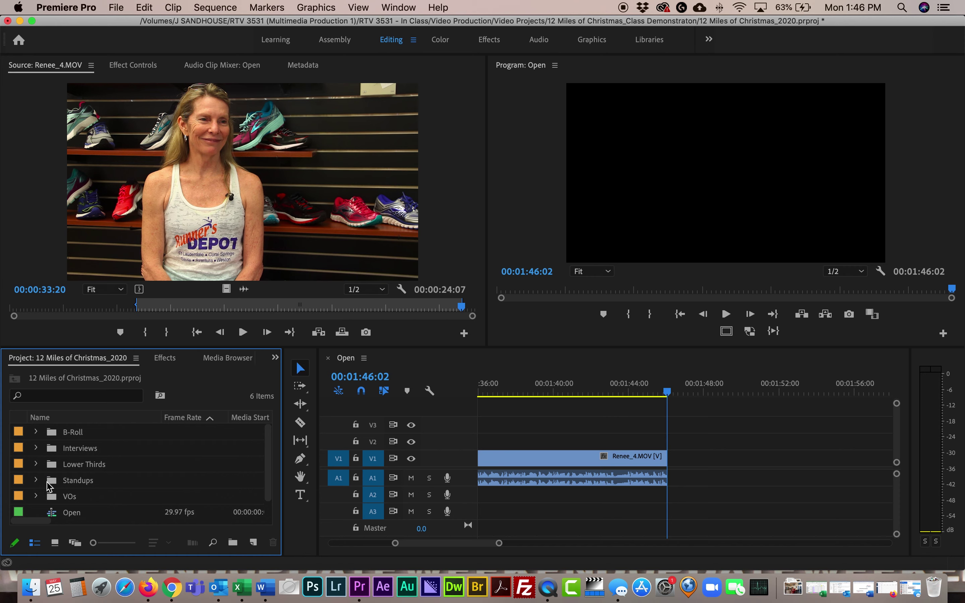
{"action": "left_click", "coordinate": [36, 481]}
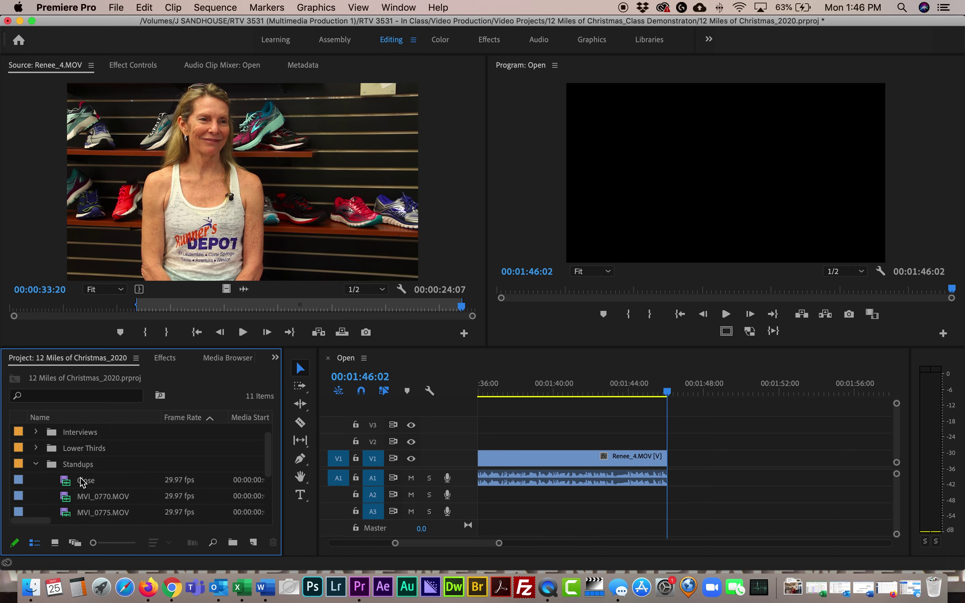
{"action": "scroll", "coordinate": [84, 490], "scroll_direction": "down", "scroll_amount": 4}
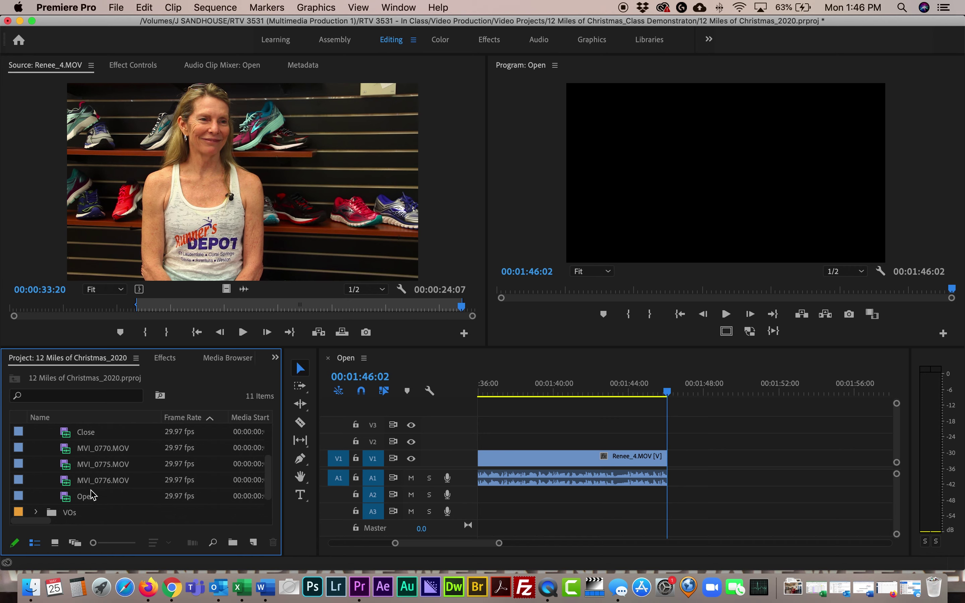
{"action": "double_click", "coordinate": [85, 438]}
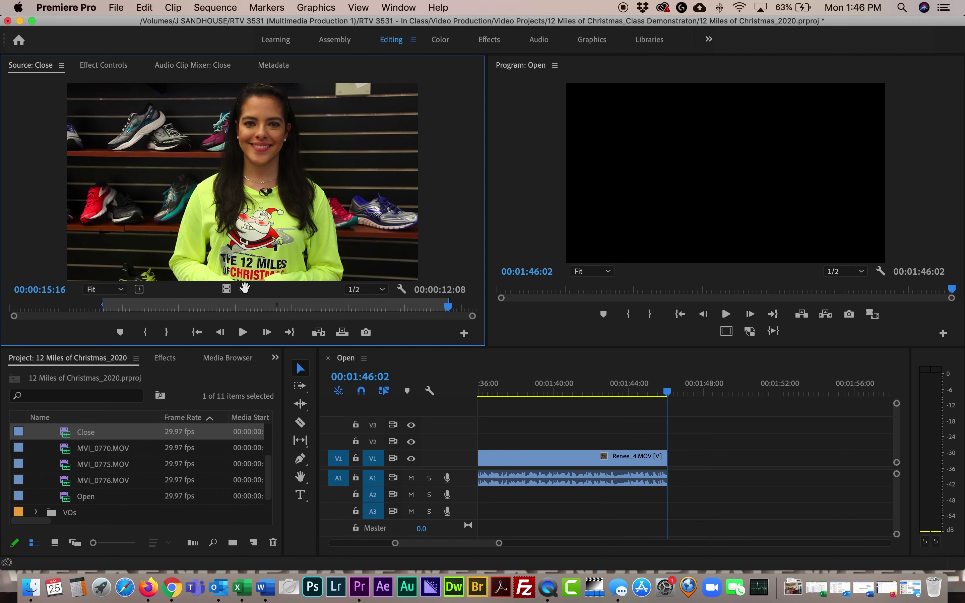
{"action": "left_click_drag", "start_coordinate": [262, 216], "coordinate": [675, 477]}
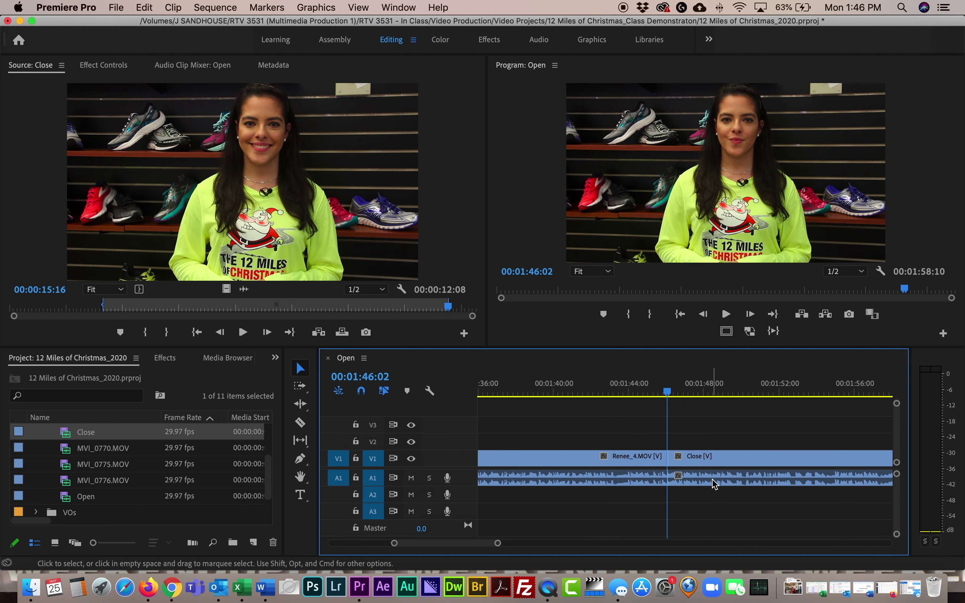
{"action": "key", "text": "space"}
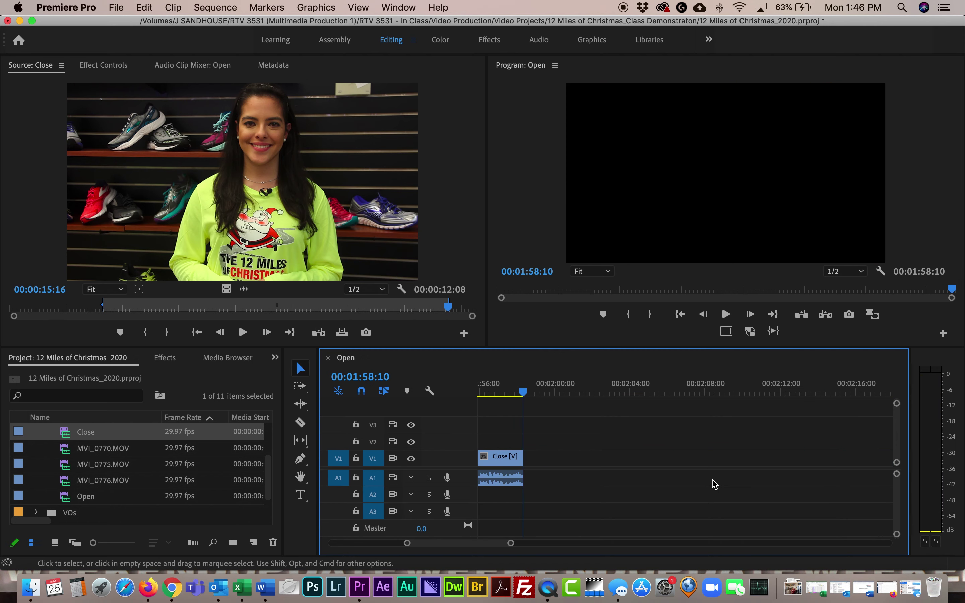
Zoom the timeline out, bring the playhead back to 00:00:00:00, and scrub to 00:00:08:04
{"action": "scroll", "coordinate": [716, 484], "scroll_direction": "left", "scroll_amount": 5}
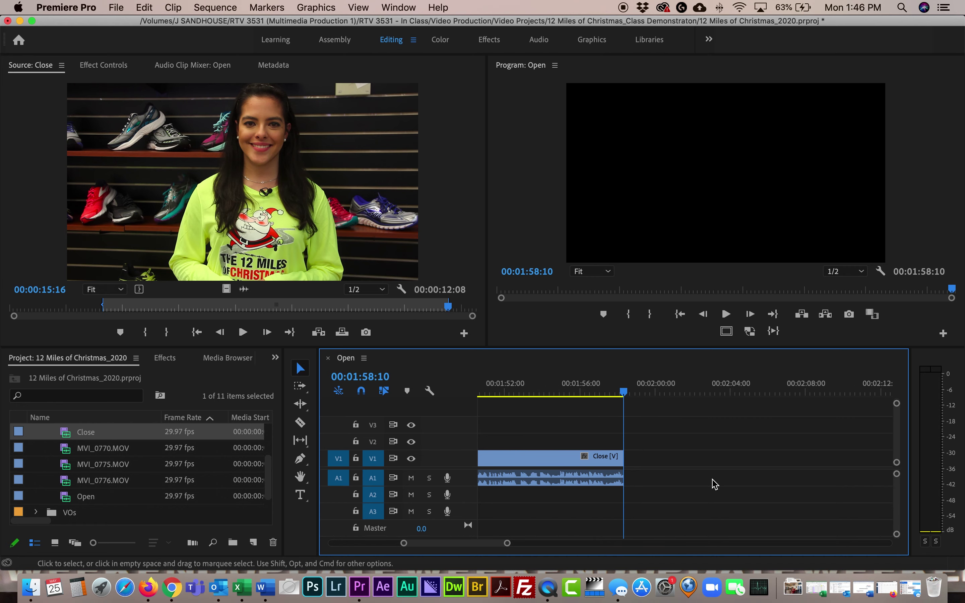
{"action": "key", "text": "minus"}
{"action": "key", "text": "minus"}
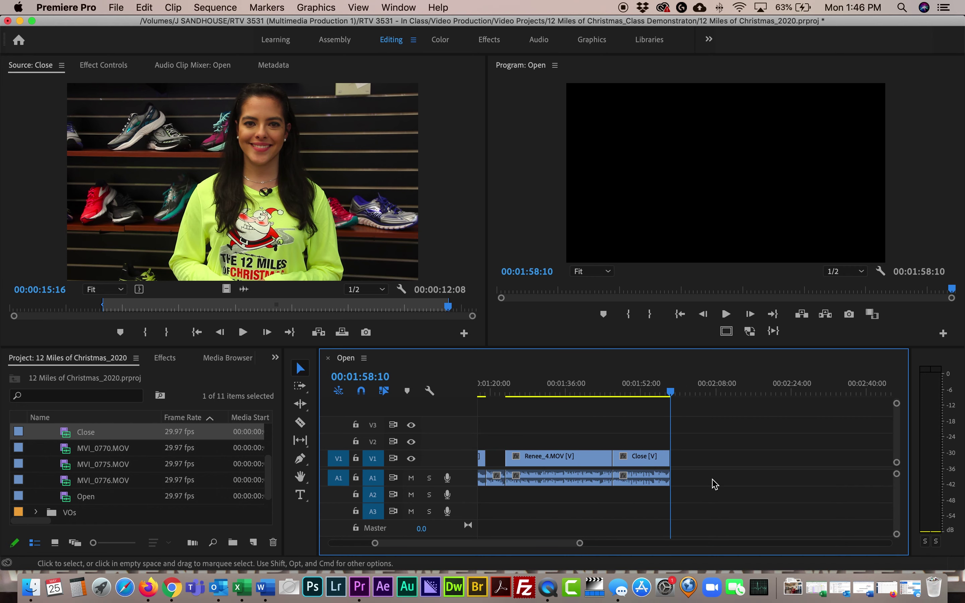
{"action": "key", "text": "Up"}
{"action": "key", "text": "Up"}
{"action": "key", "text": "Up"}
{"action": "key", "text": "Up"}
{"action": "key", "text": "Up"}
{"action": "key", "text": "Up"}
{"action": "key", "text": "Up"}
{"action": "key", "text": "Up"}
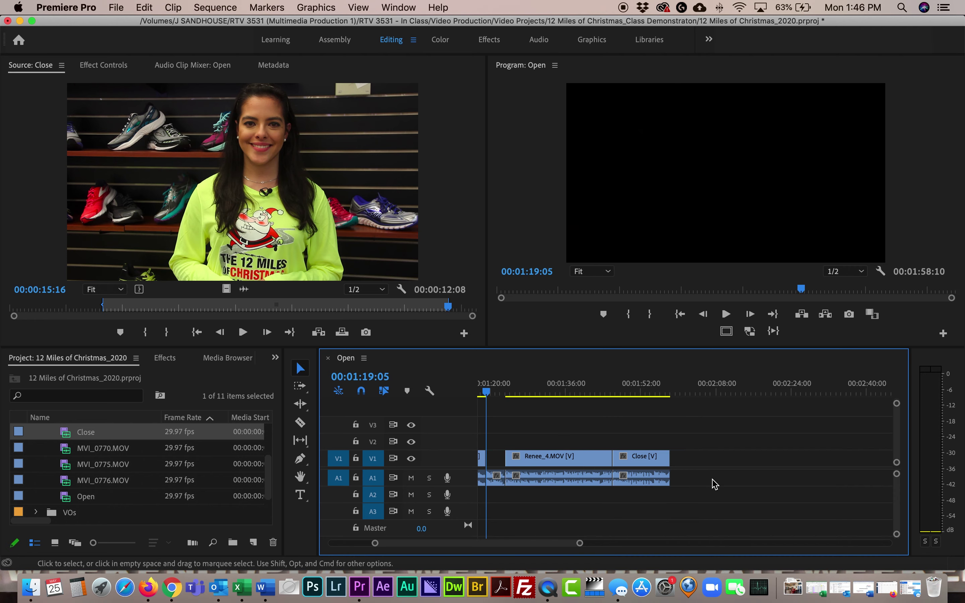
{"action": "key", "text": "Up"}
{"action": "key", "text": "Up"}
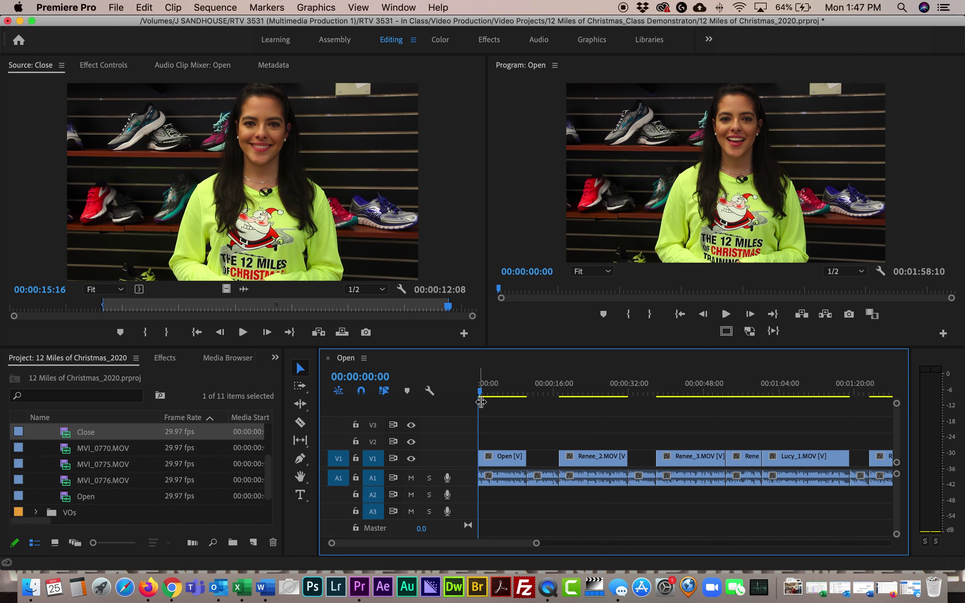
{"action": "left_click_drag", "start_coordinate": [482, 394], "coordinate": [518, 394]}
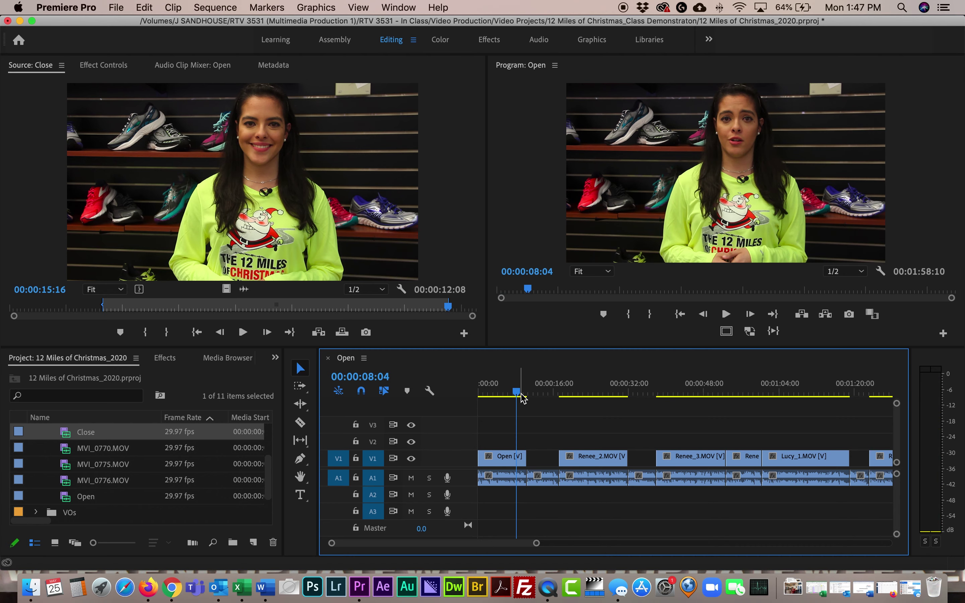